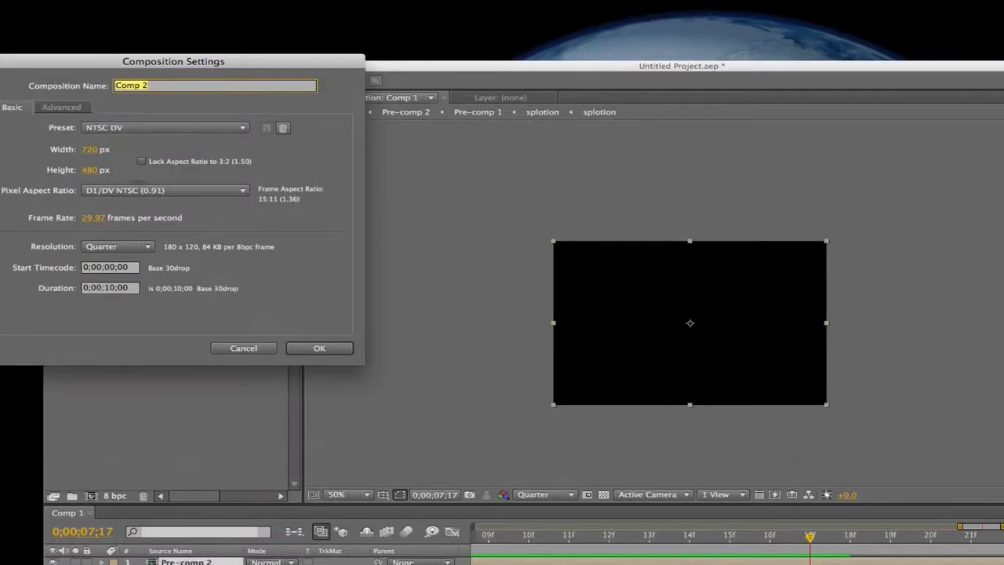
# - Create the composition Comp 2 with the NTSC DV preset and a 10-second duration, and add a black solid layer to it
pyautogui.press('Return')
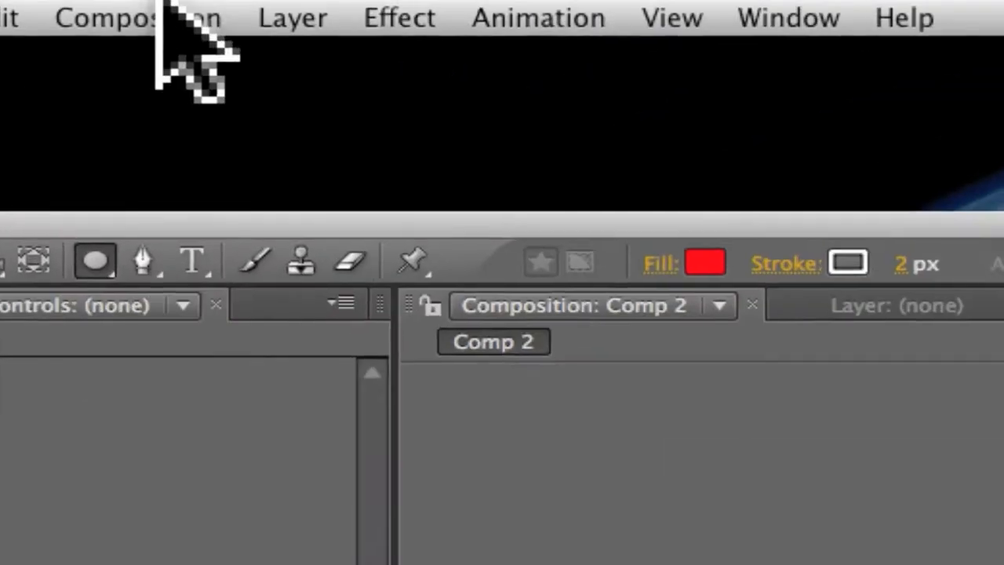
pyautogui.click(357, 14)
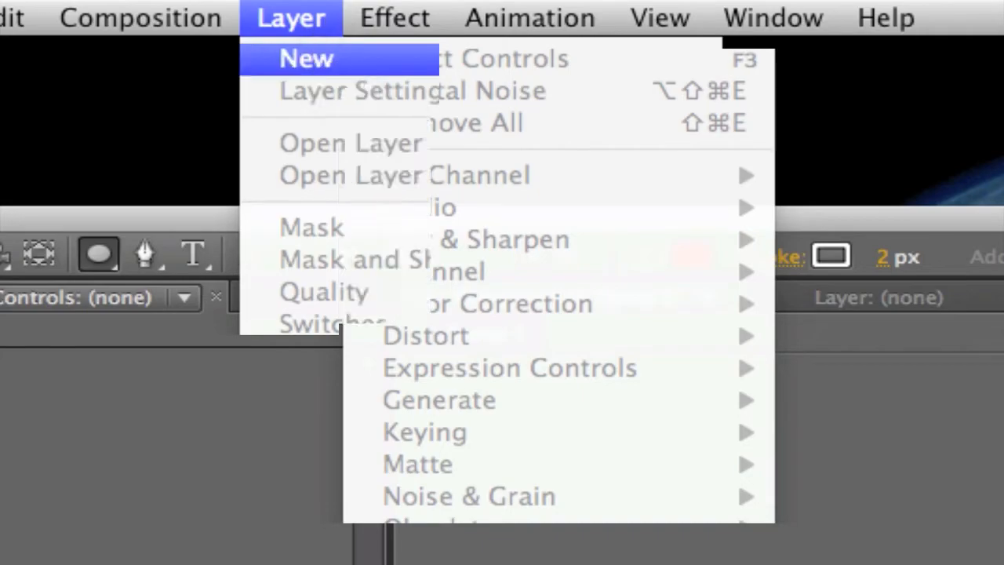
pyautogui.moveTo(319, 66)
pyautogui.click(775, 88)
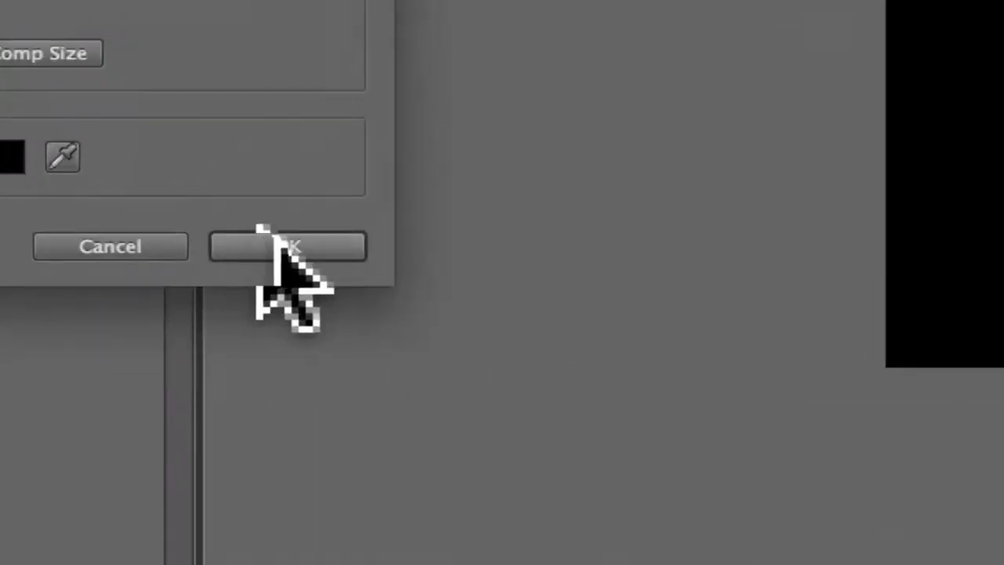
pyautogui.click(387, 50)
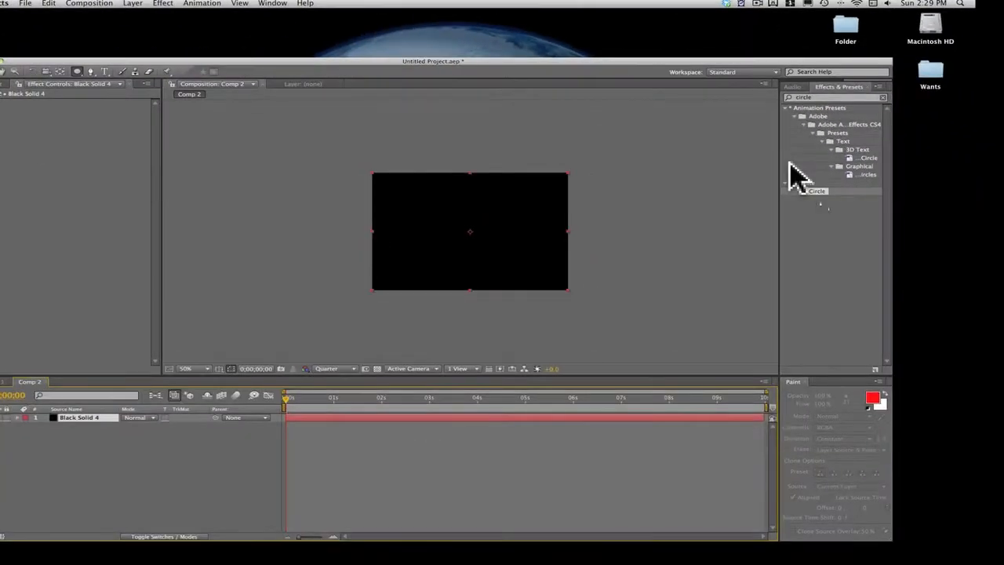
# - Apply the Circle effect to the black solid and move the circle's center to 342, 186
pyautogui.click(749, 433)
pyautogui.moveTo(821, 192); pyautogui.dragTo(450, 187)
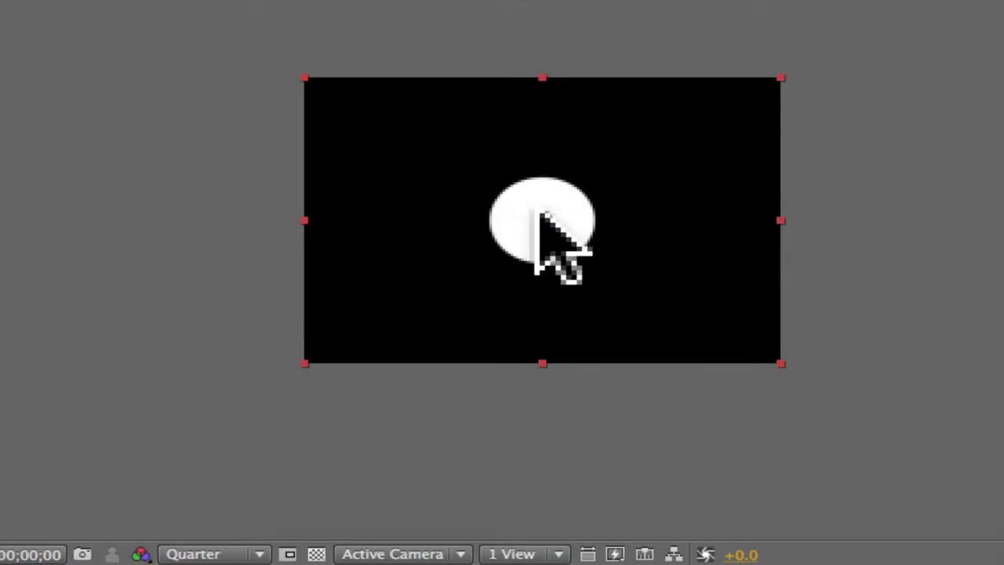
pyautogui.moveTo(539, 212); pyautogui.dragTo(525, 182)
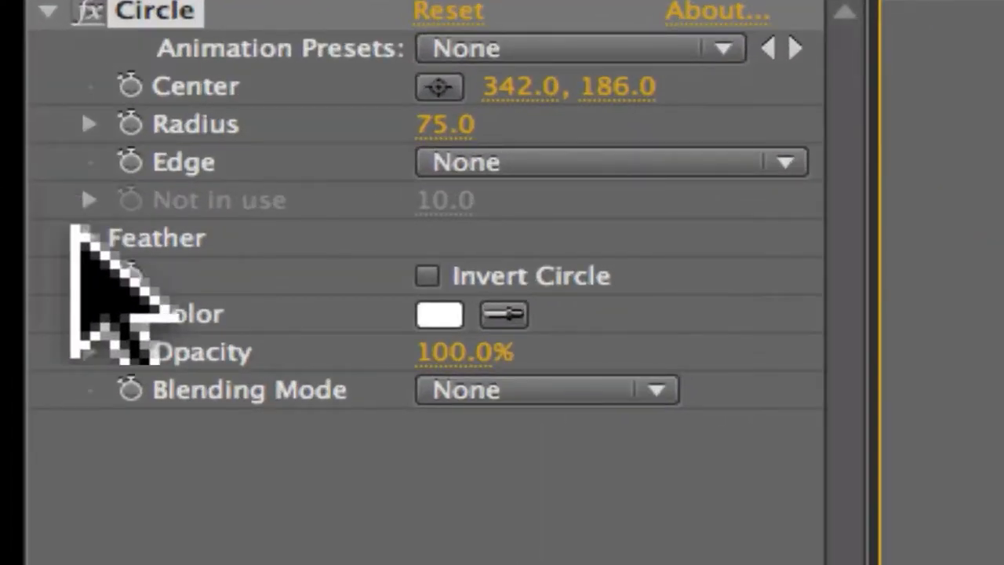
# - Set the circle's outer edge feather to 50 and its color to red FF0303
pyautogui.click(88, 236)
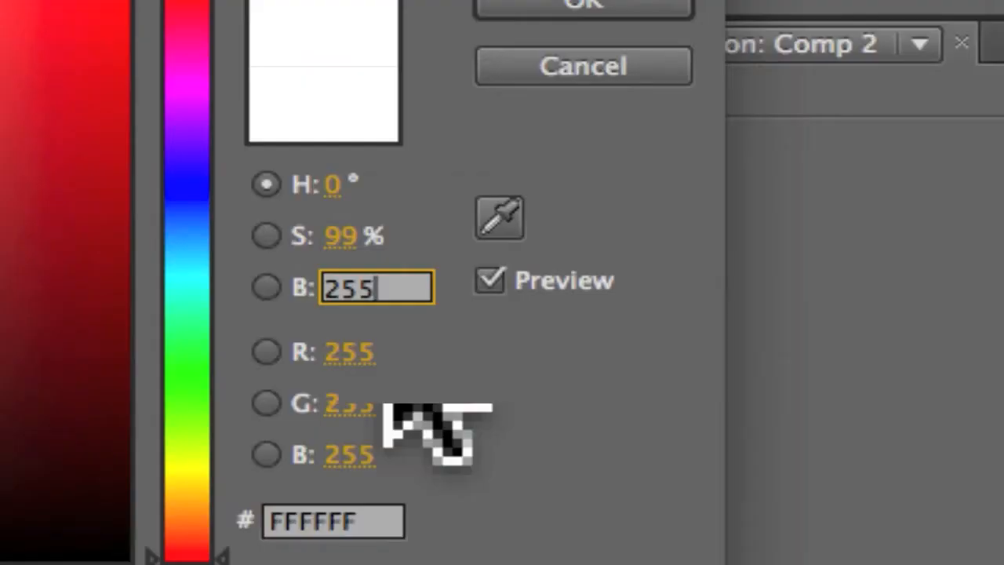
pyautogui.write('00')
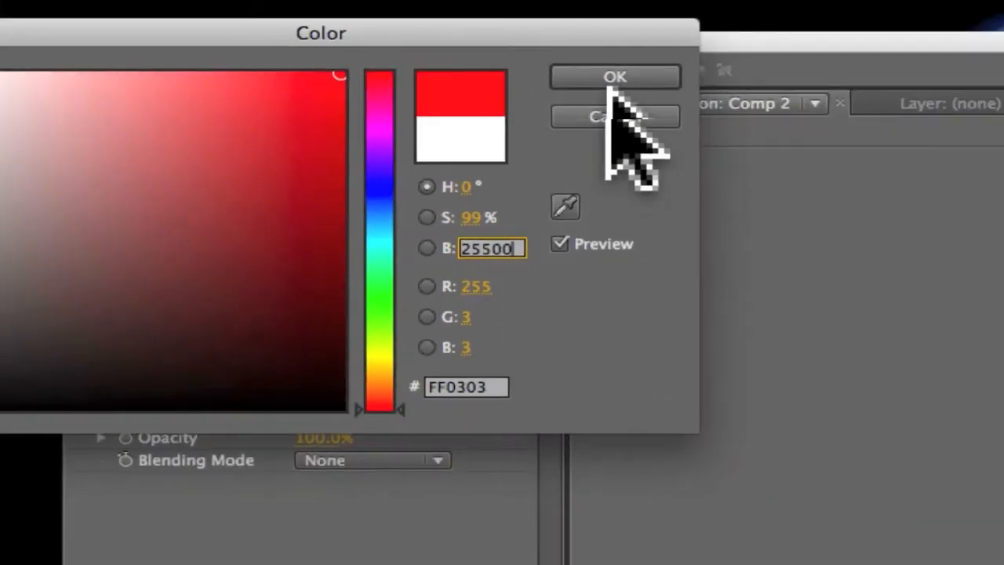
pyautogui.click(589, 88)
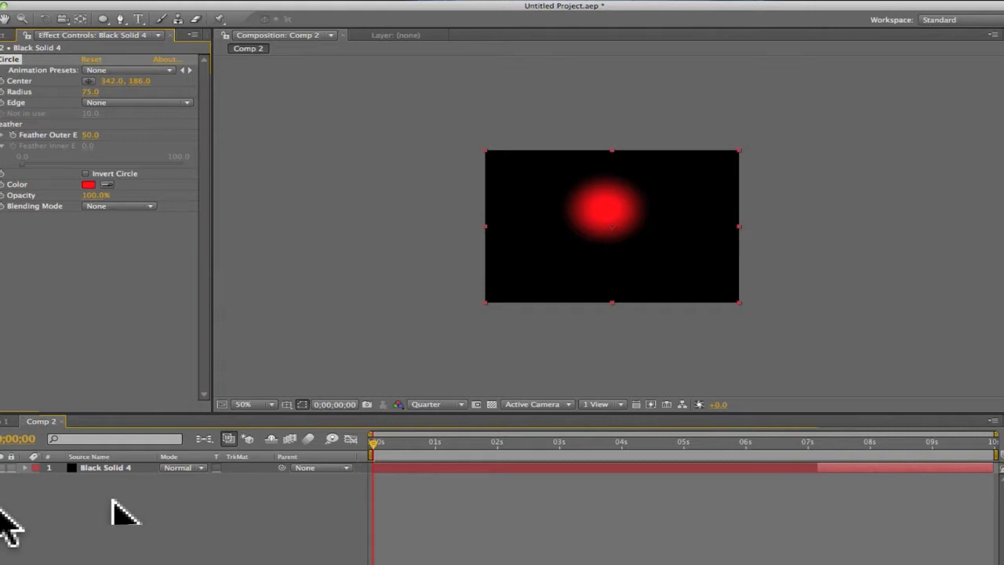
# - Duplicate the red circle layer twice and shift the middle copy down and to the left of the original circle
pyautogui.hotkey('ctrl', 'd')
pyautogui.hotkey('ctrl', 'd')
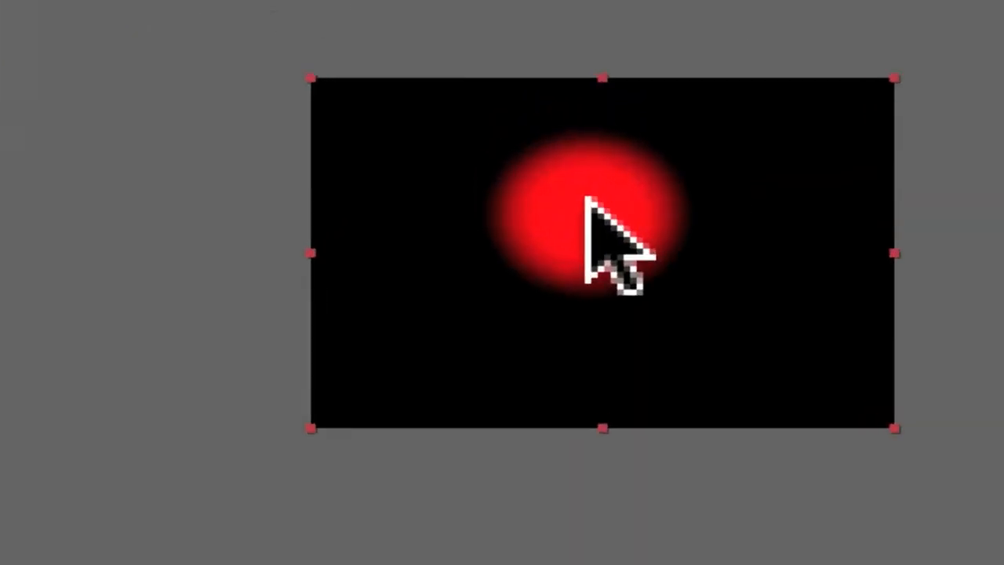
pyautogui.moveTo(607, 204); pyautogui.dragTo(560, 239)
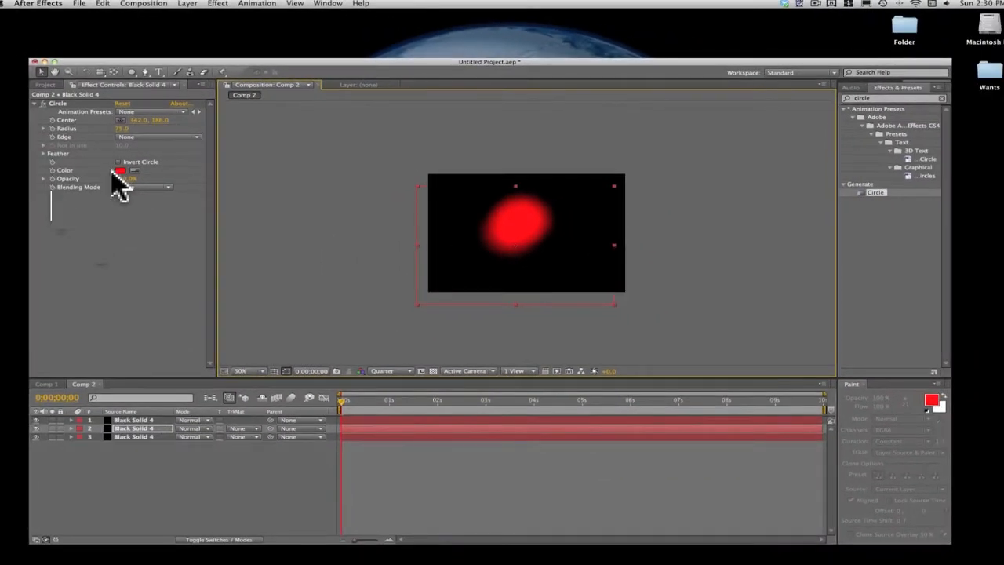
# - Change the middle layer's circle color to orange FF7200
pyautogui.click(131, 163)
pyautogui.moveTo(187, 186); pyautogui.dragTo(248, 60)
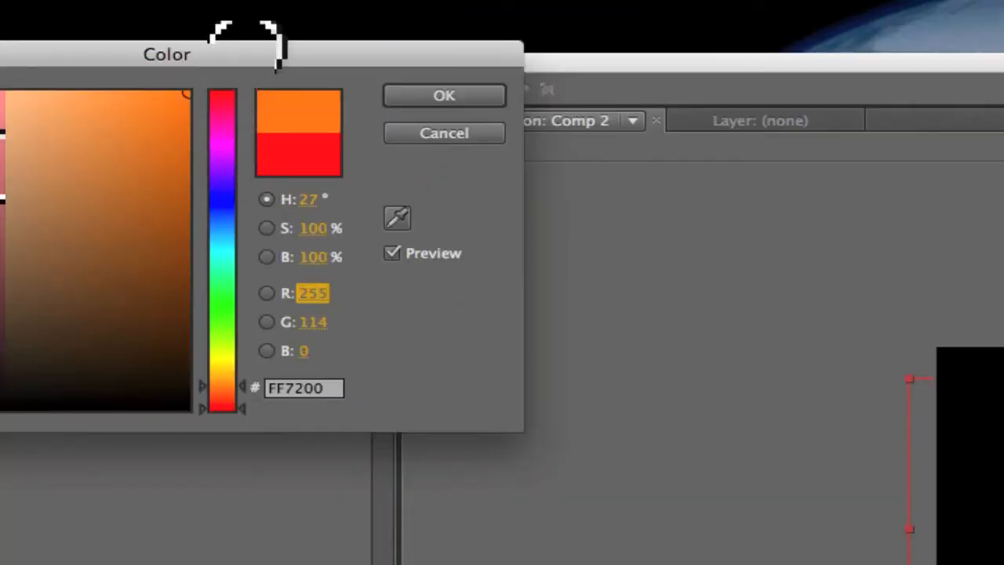
pyautogui.click(444, 95)
# - Offset the top layer to the lower right, recolor its circle yellow FFFF03, and set the circle's center to 332, 179
pyautogui.click(140, 404)
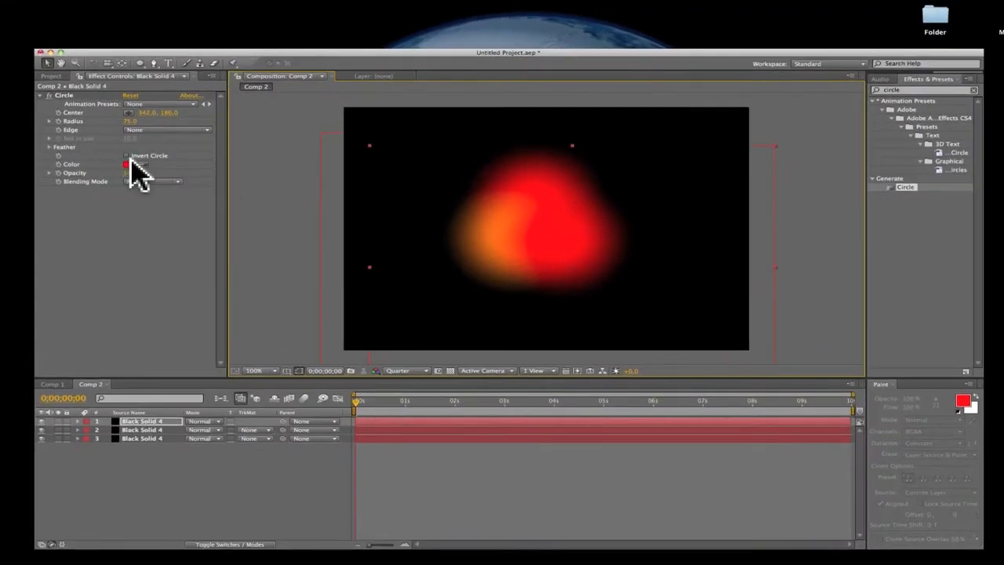
pyautogui.click(129, 163)
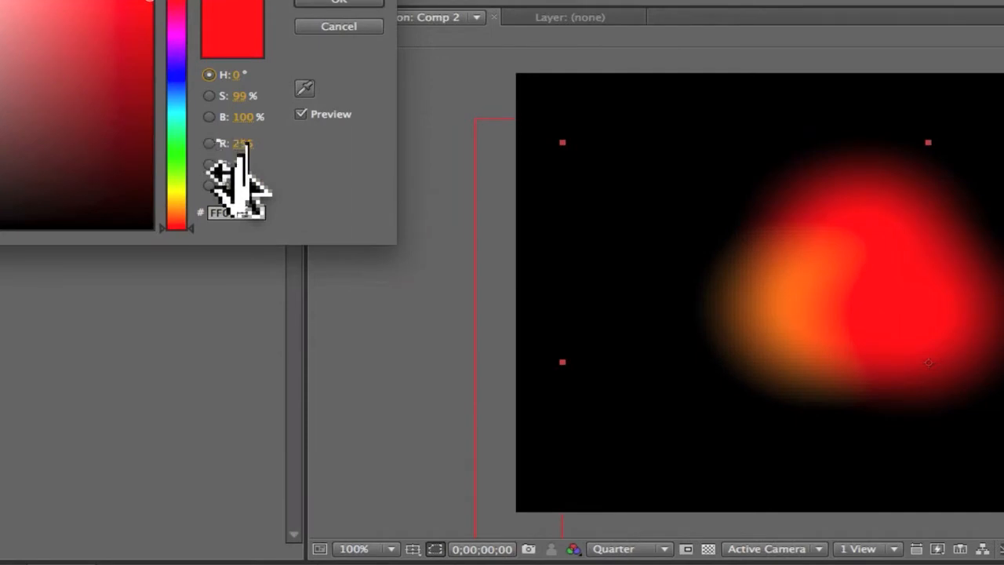
pyautogui.click(236, 165)
pyautogui.write('12500')
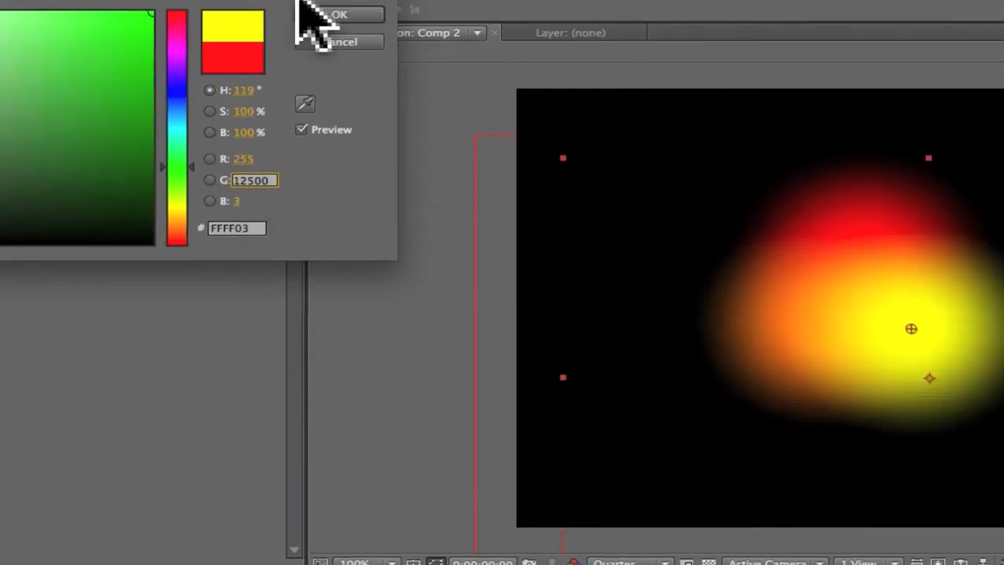
pyautogui.click(323, 14)
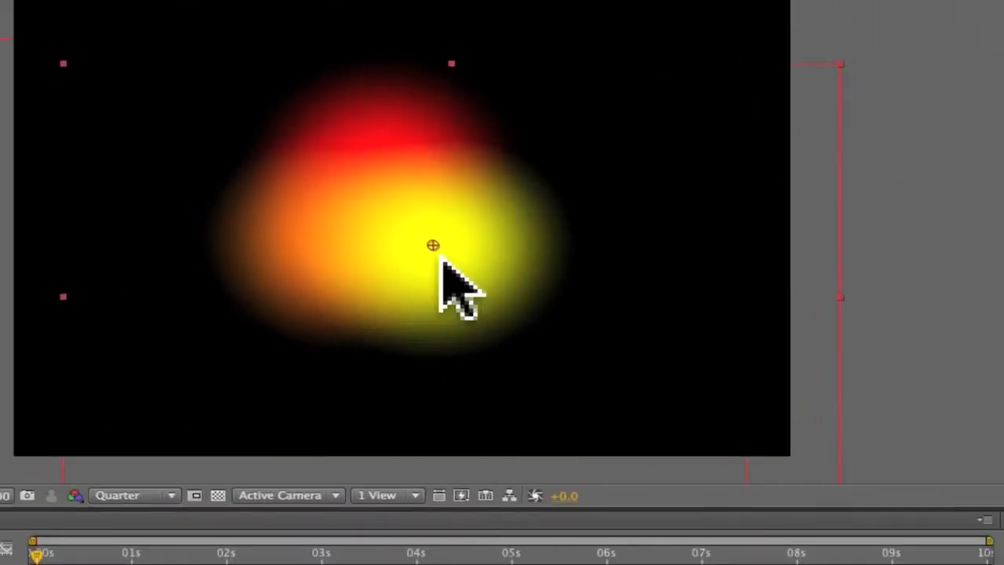
pyautogui.moveTo(433, 244); pyautogui.dragTo(421, 237)
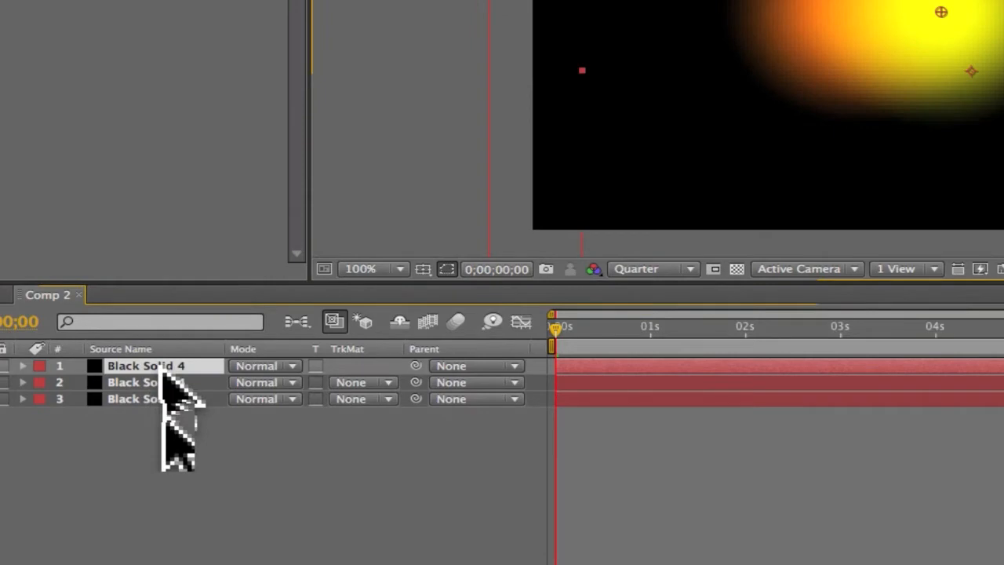
# - Duplicate the yellow circle layer, shift the copy up and left toward the middle of the blobs, and set its radius to 55
pyautogui.press('super+d')
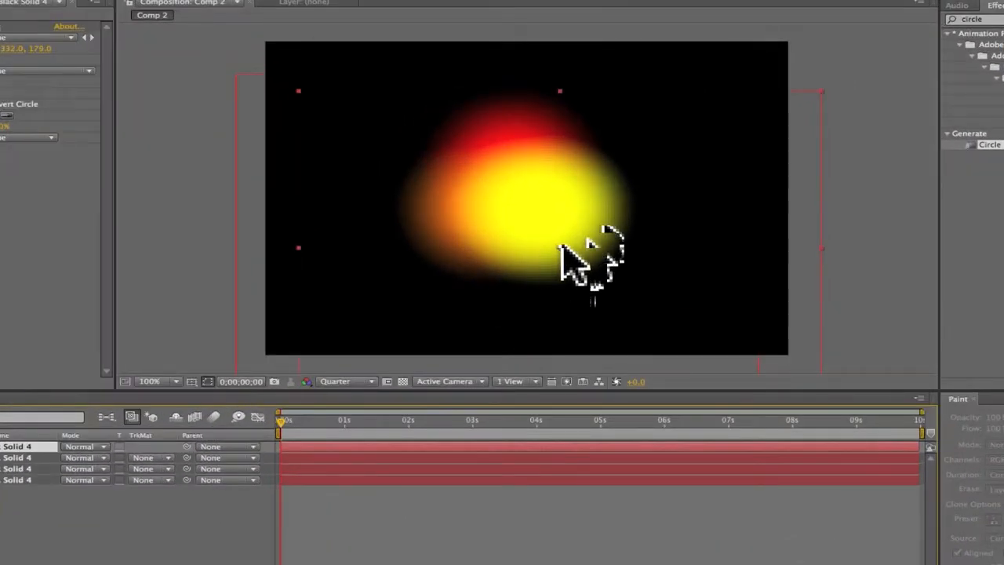
pyautogui.moveTo(561, 248); pyautogui.dragTo(536, 224)
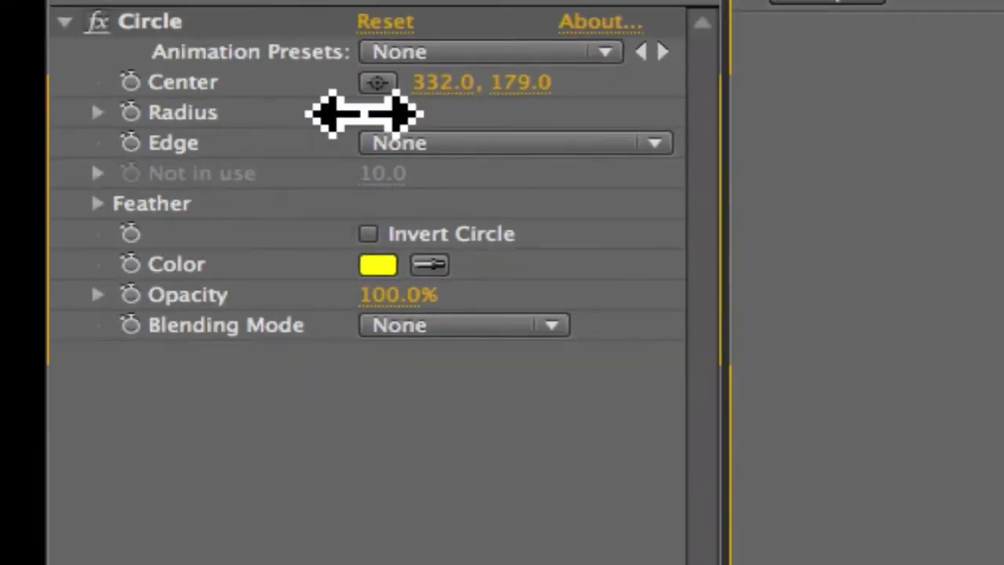
pyautogui.click(306, 106)
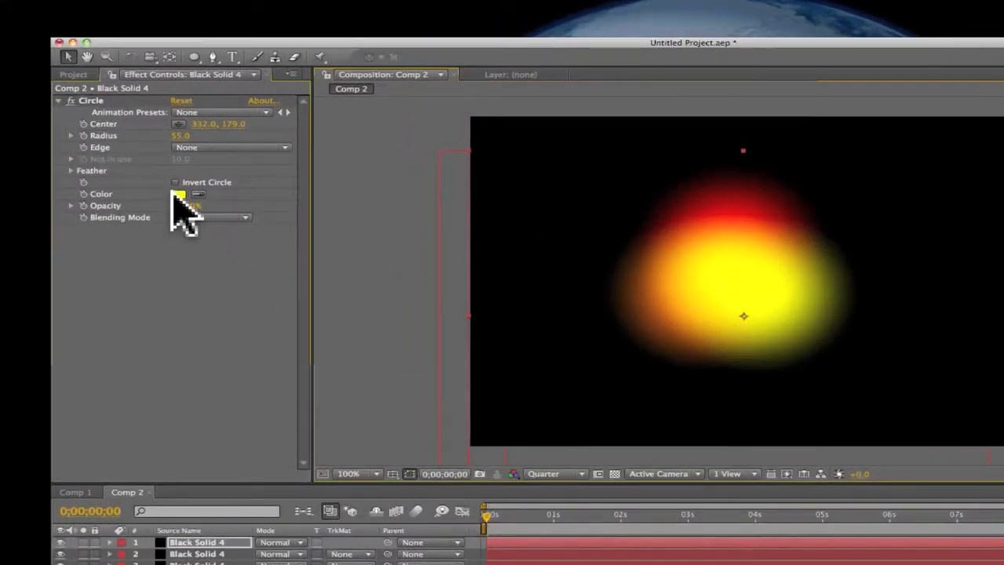
# - Change the smaller top circle's color to white FFFFFF
pyautogui.click(127, 163)
pyautogui.click(4, 60)
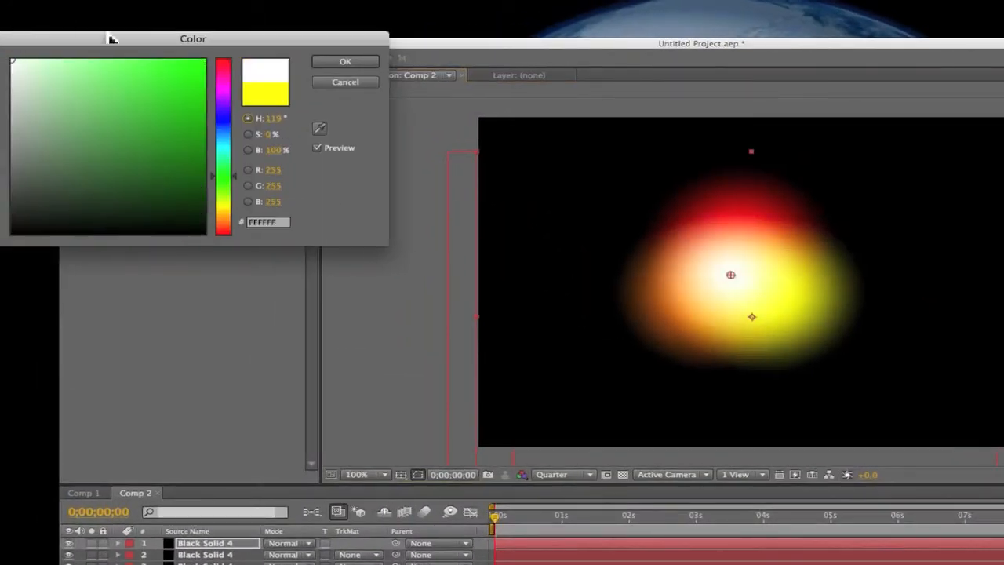
pyautogui.click(345, 62)
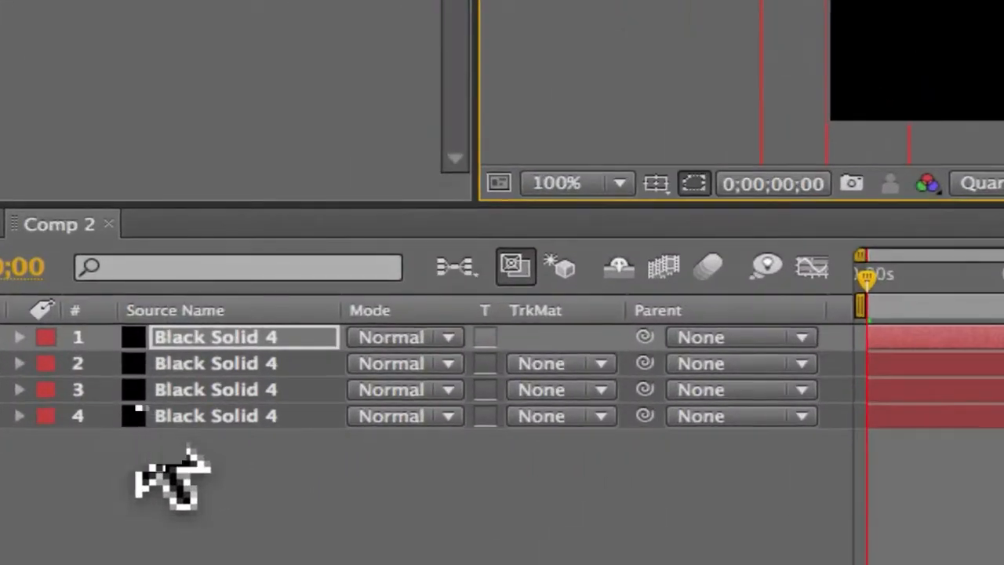
# - Pre-compose all four circle layers into a new composition named splotion, moving all attributes into it
pyautogui.click(209, 384)
pyautogui.click(210, 414)
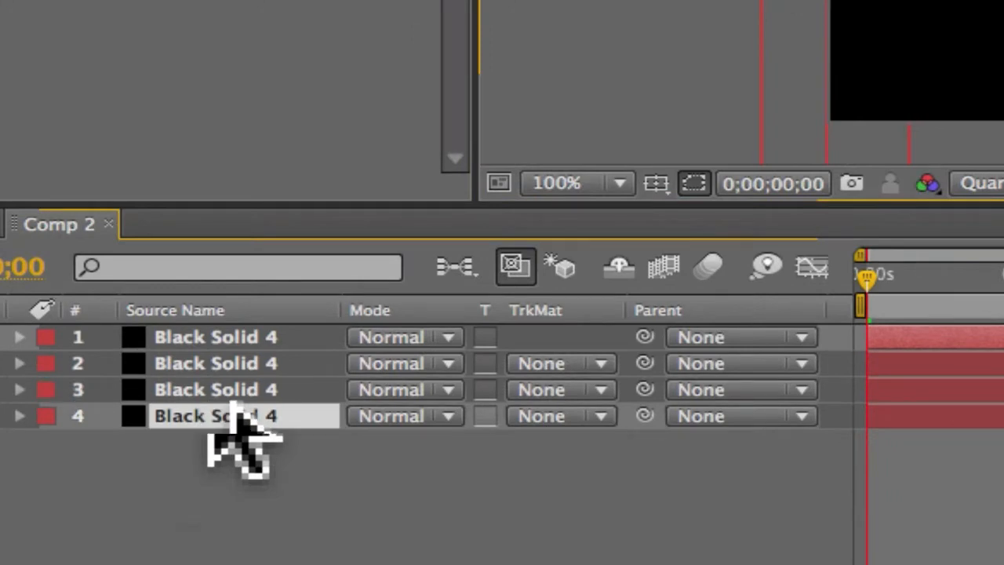
pyautogui.hotkey('ctrl', 'a')
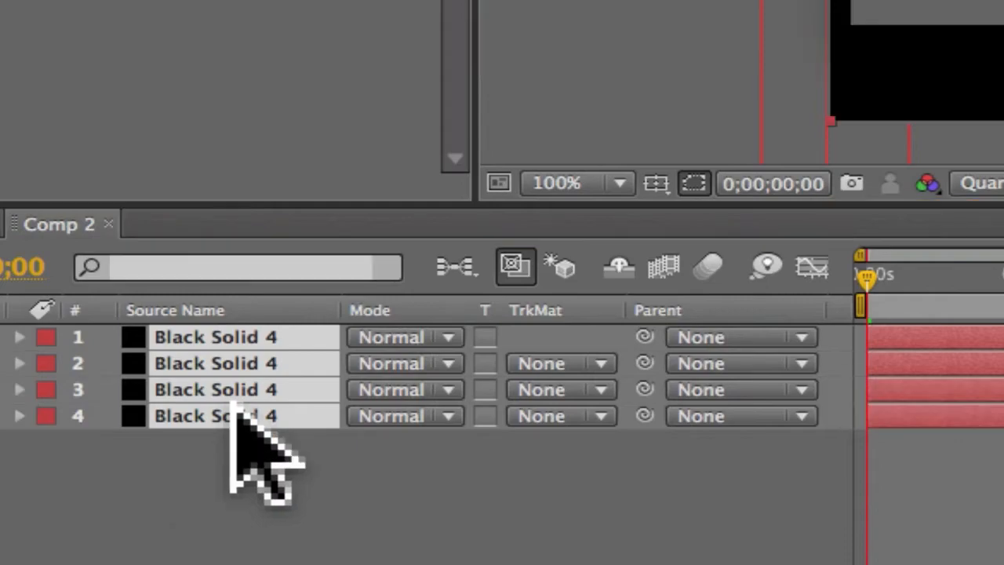
pyautogui.hotkey('ctrl', 'shift', 'c')
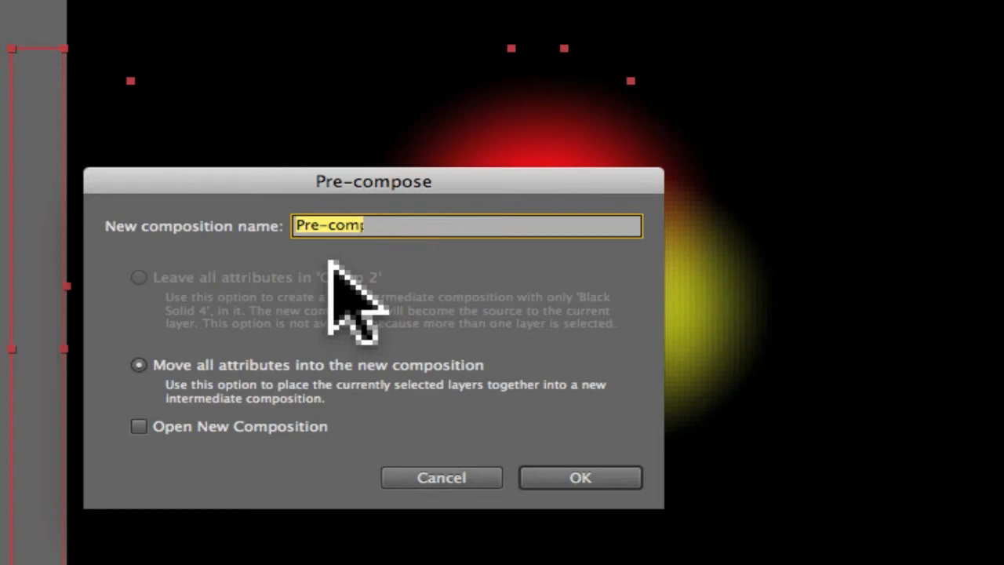
pyautogui.click(554, 466)
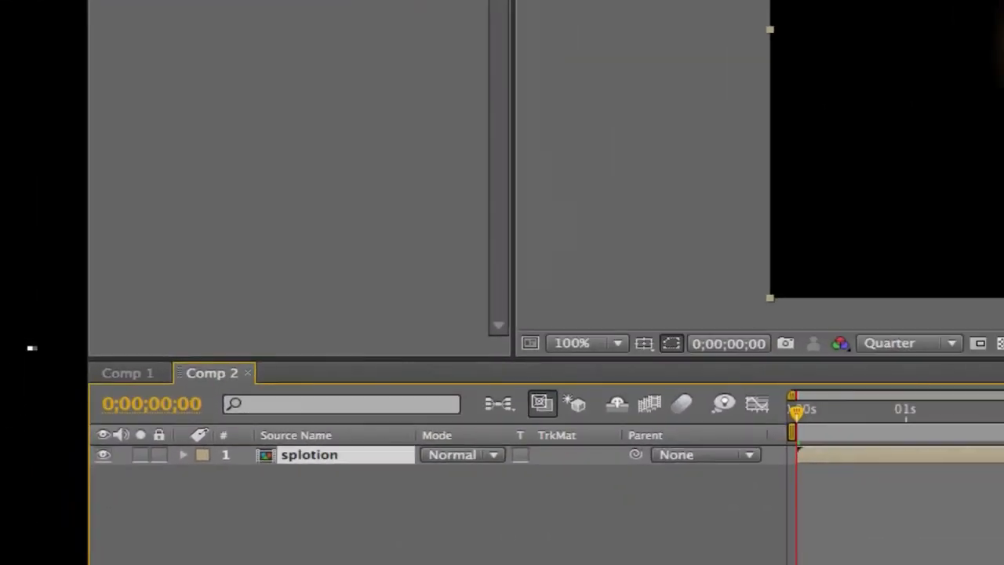
# - Show layer names instead of source names in the timeline and duplicate the splotion layer twice
pyautogui.click(303, 436)
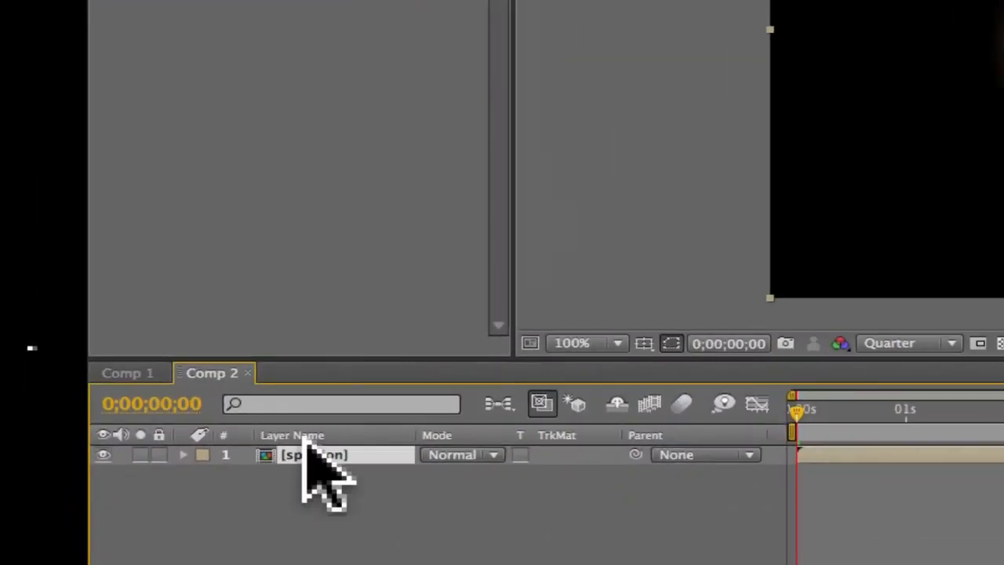
pyautogui.hotkey('ctrl', 'd')
pyautogui.hotkey('ctrl', 'd')
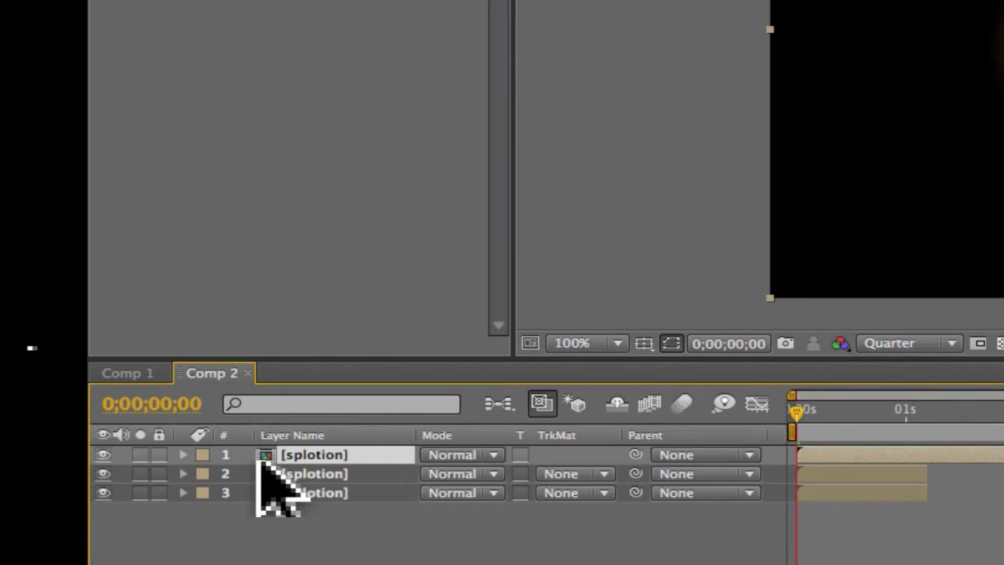
# - Hide the two upper splotion layers and apply the Liquify distortion effect to the bottom one
pyautogui.click(102, 454)
pyautogui.click(103, 473)
pyautogui.click(273, 511)
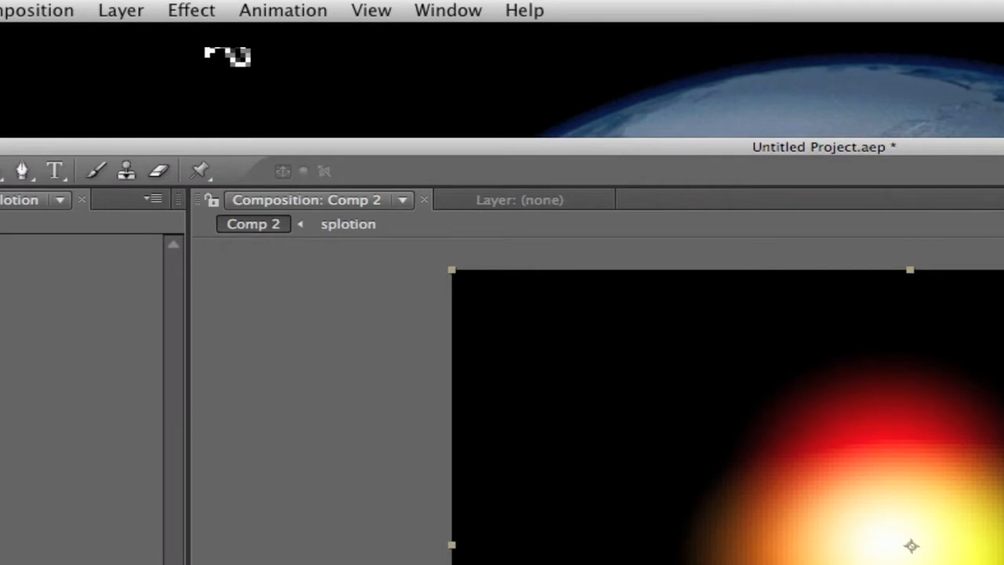
pyautogui.click(177, 13)
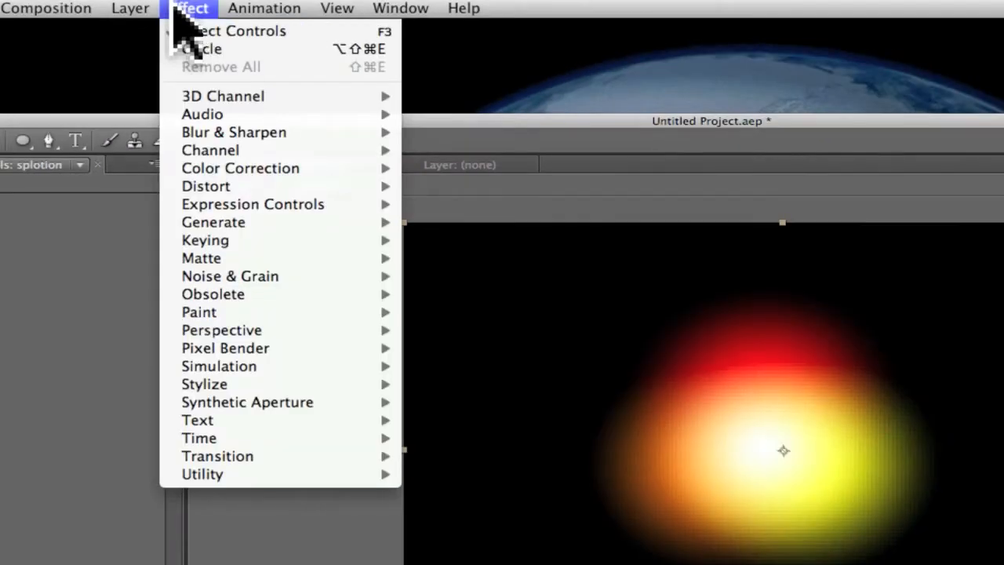
pyautogui.moveTo(273, 174)
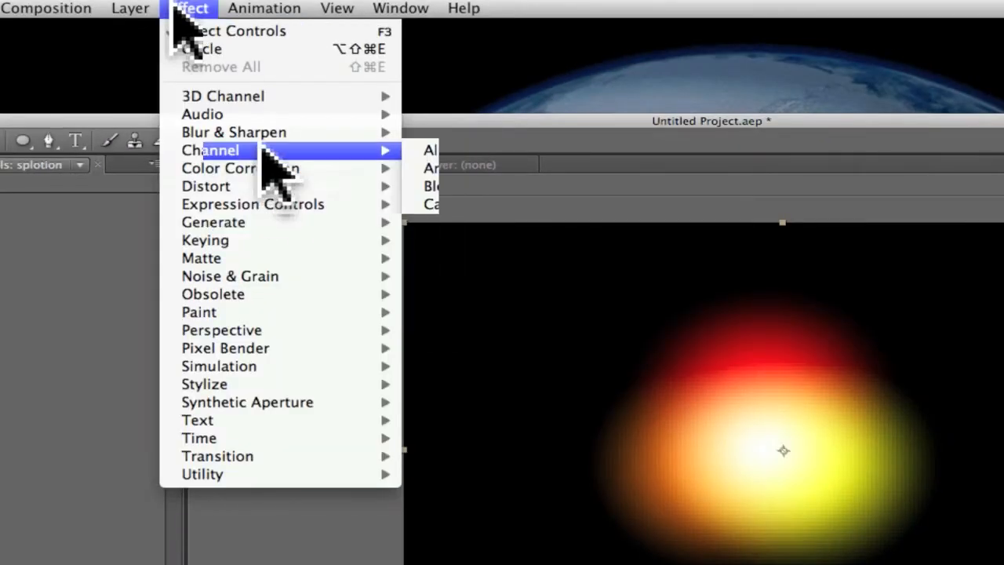
pyautogui.moveTo(249, 188)
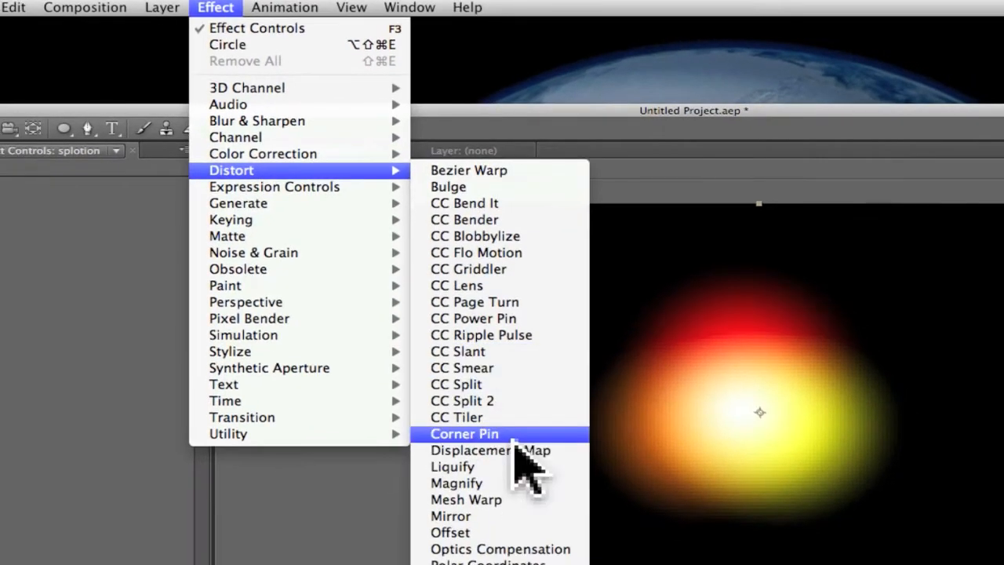
pyautogui.click(515, 438)
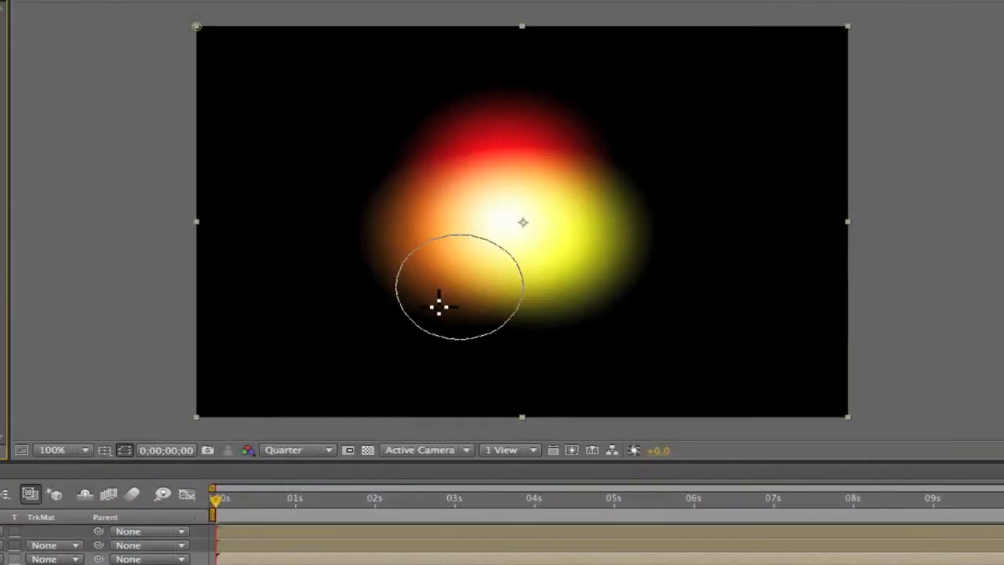
# - Warp the bottom splotion layer outward around its edges with Liquify to form a spiky, star-like burst
pyautogui.moveTo(458, 288); pyautogui.dragTo(392, 341)
pyautogui.moveTo(540, 292)
pyautogui.mouseDown()
pyautogui.moveTo(592, 350)
pyautogui.moveTo(650, 379)
pyautogui.mouseUp()
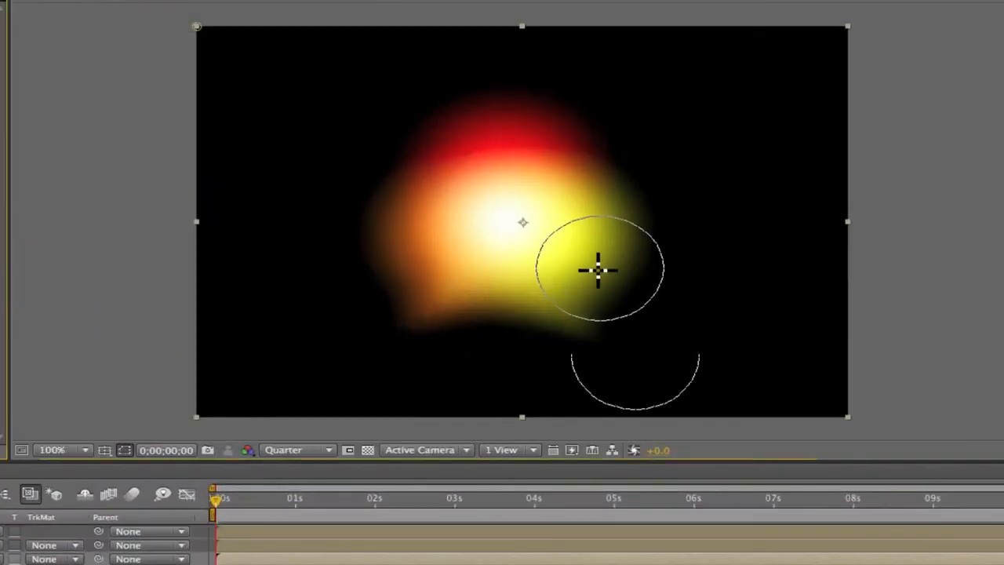
pyautogui.moveTo(605, 211); pyautogui.dragTo(642, 148)
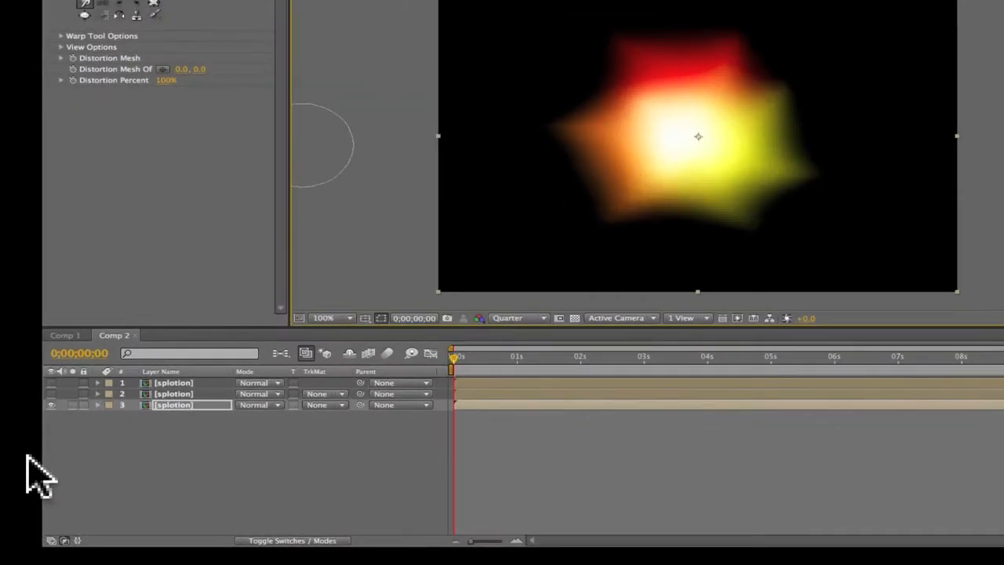
# - Make the two hidden upper splotion layers visible again
pyautogui.click(176, 394)
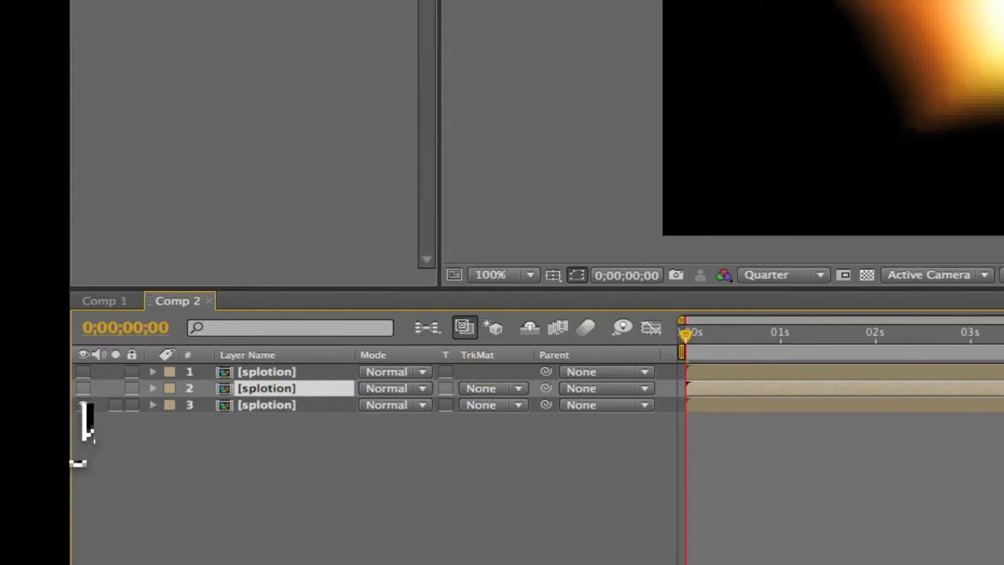
pyautogui.moveTo(83, 405); pyautogui.dragTo(86, 369)
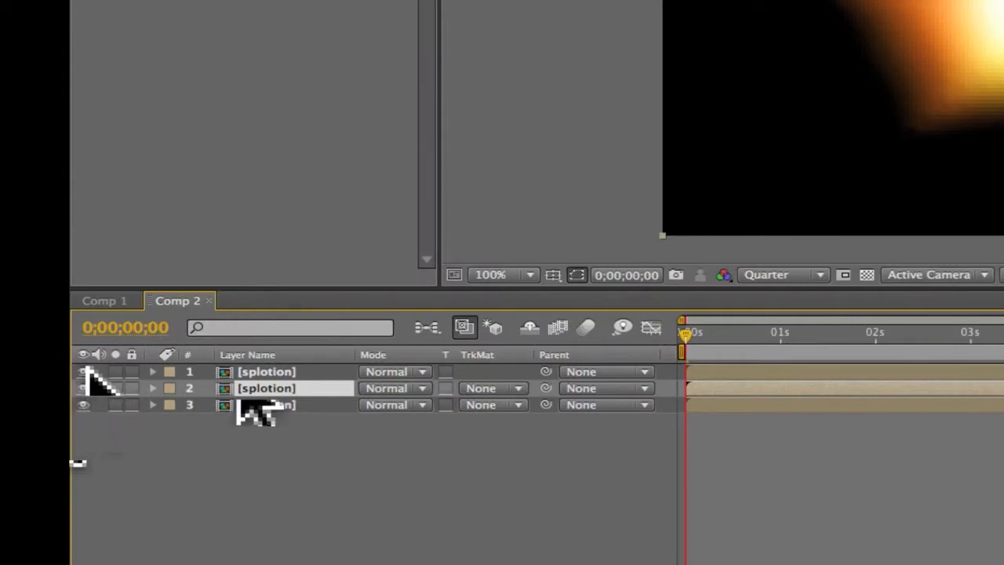
# - Scale the top splotion layer to 150% and set its blending mode to Add
pyautogui.press('super+d')
pyautogui.press('s')
pyautogui.click(392, 387)
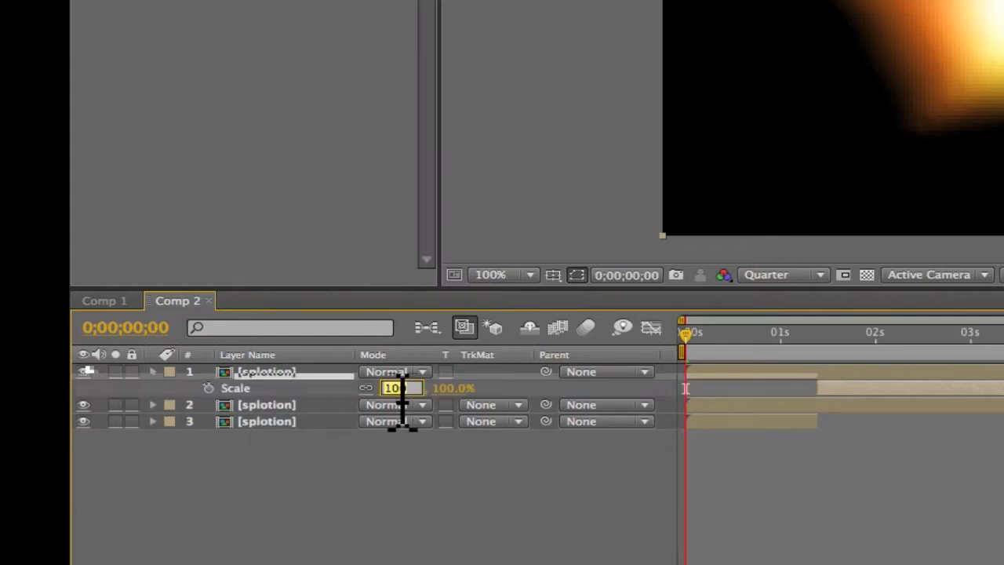
pyautogui.write('150')
pyautogui.press('Return')
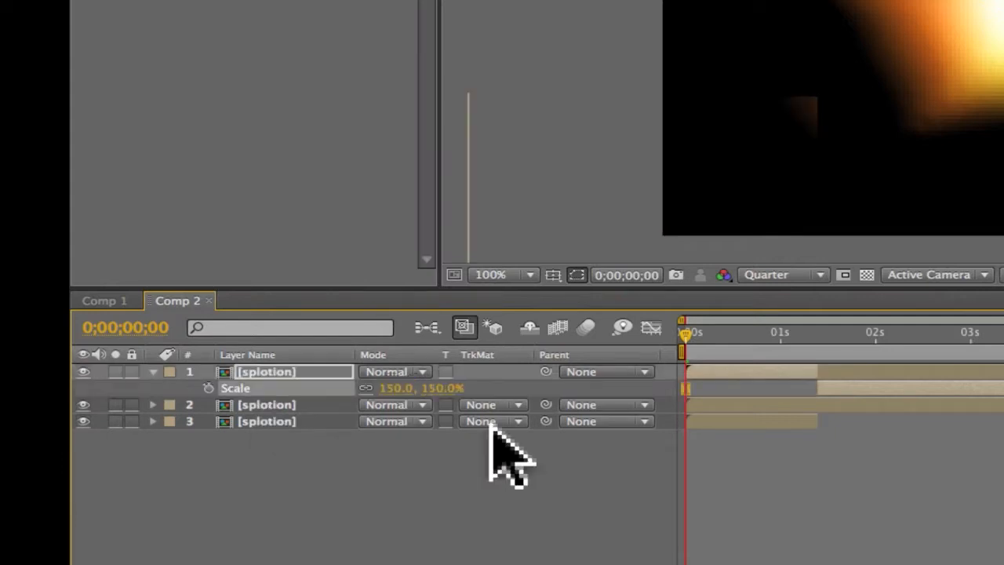
pyautogui.click(420, 373)
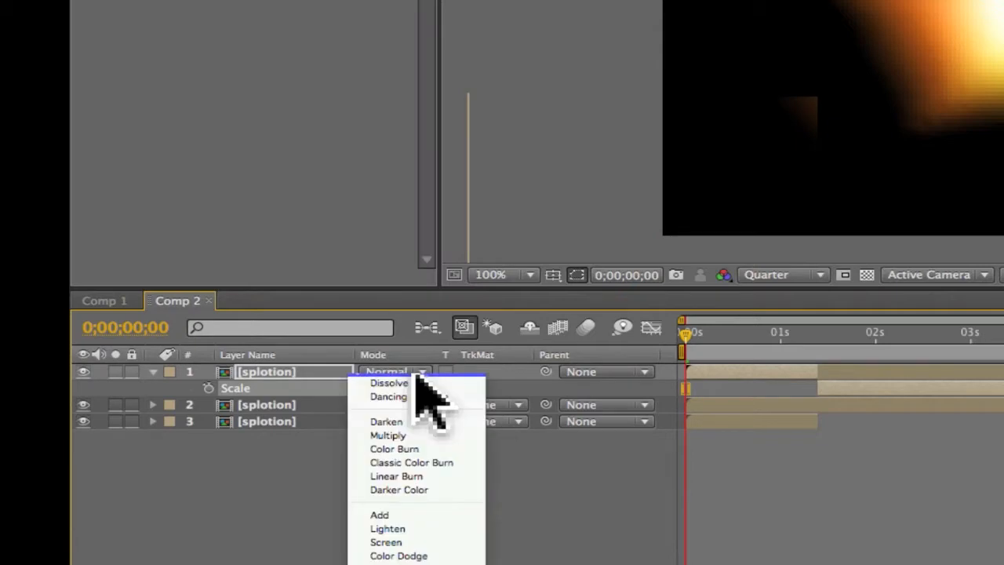
pyautogui.click(378, 514)
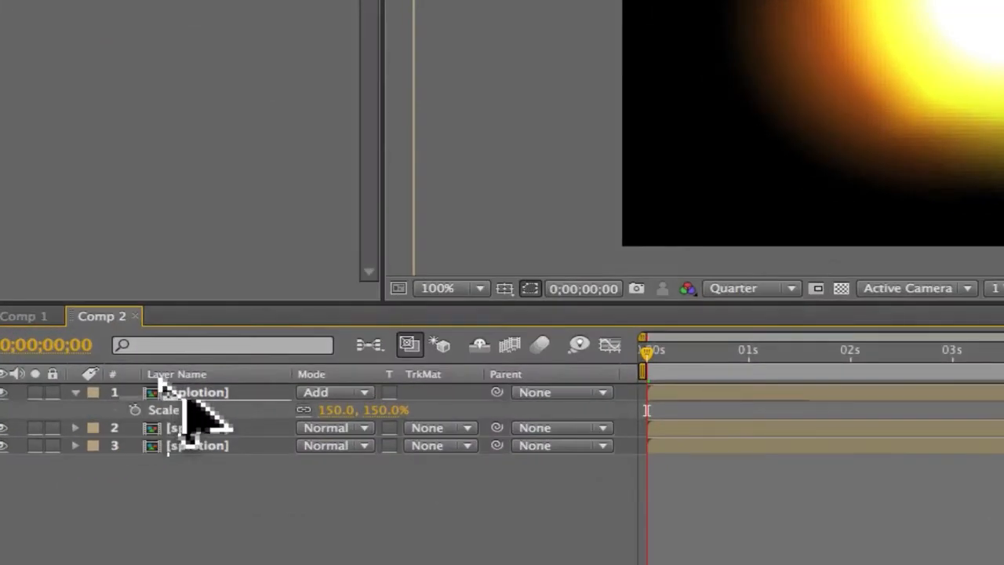
# - Pre-compose all three splotion layers into a new composition named splotion, moving all attributes into it
pyautogui.click(187, 393)
pyautogui.keyDown('shift'); pyautogui.click(188, 428); pyautogui.keyUp('shift')
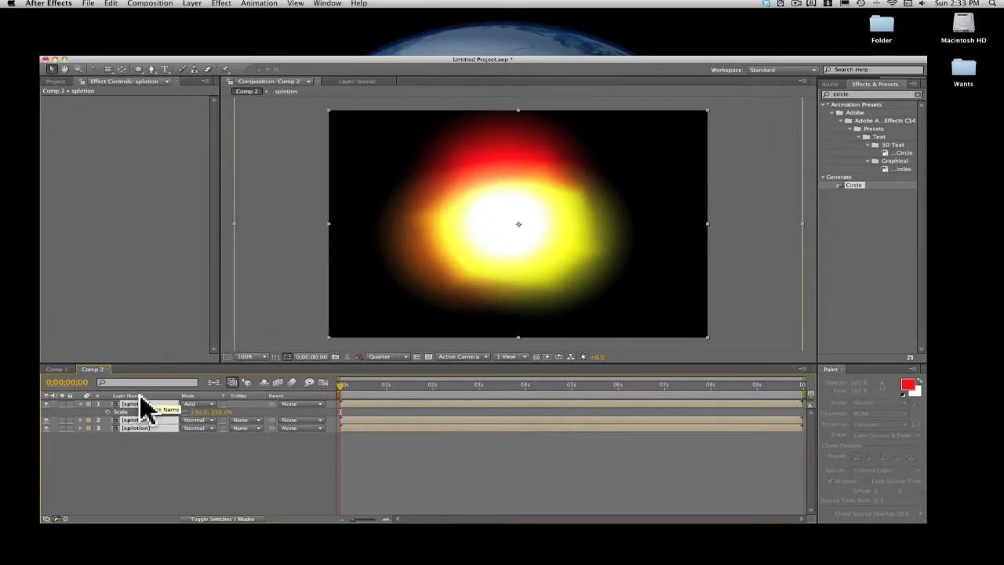
pyautogui.press('super+shift+c')
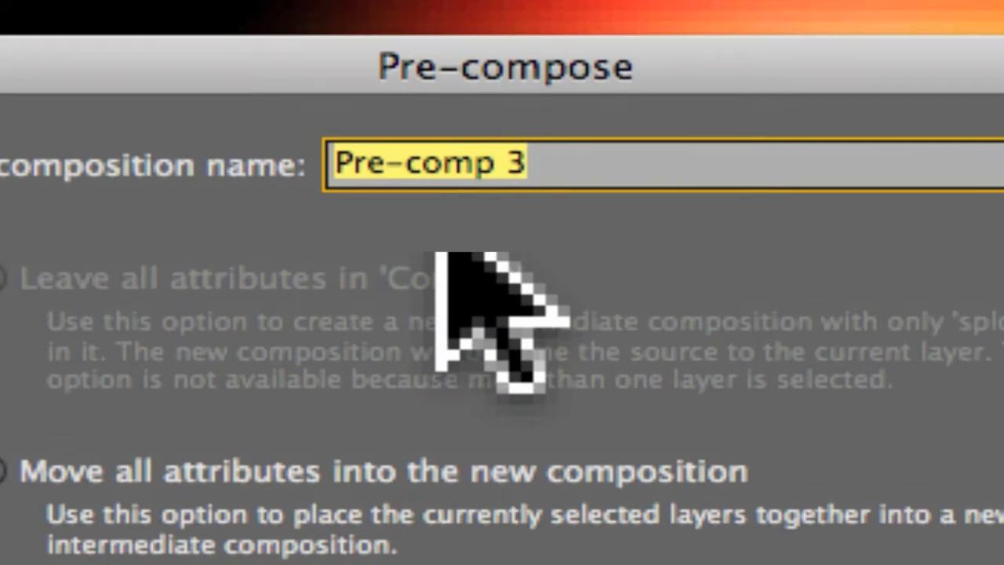
pyautogui.write('splotion')
pyautogui.click(757, 511)
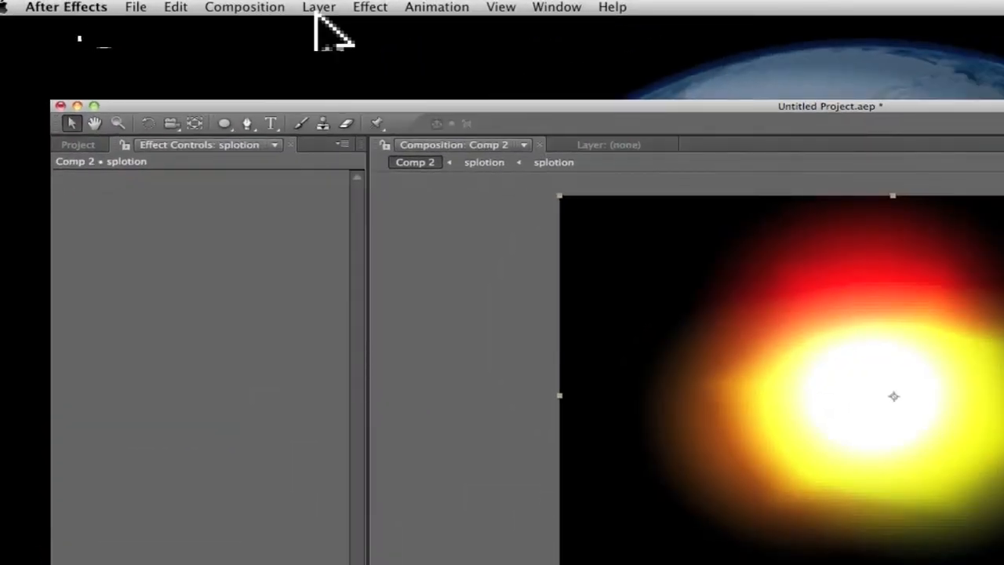
# - Add a new black 720 × 480 px solid above the splotion layer and apply the Fractal Noise effect to it
pyautogui.click(320, 8)
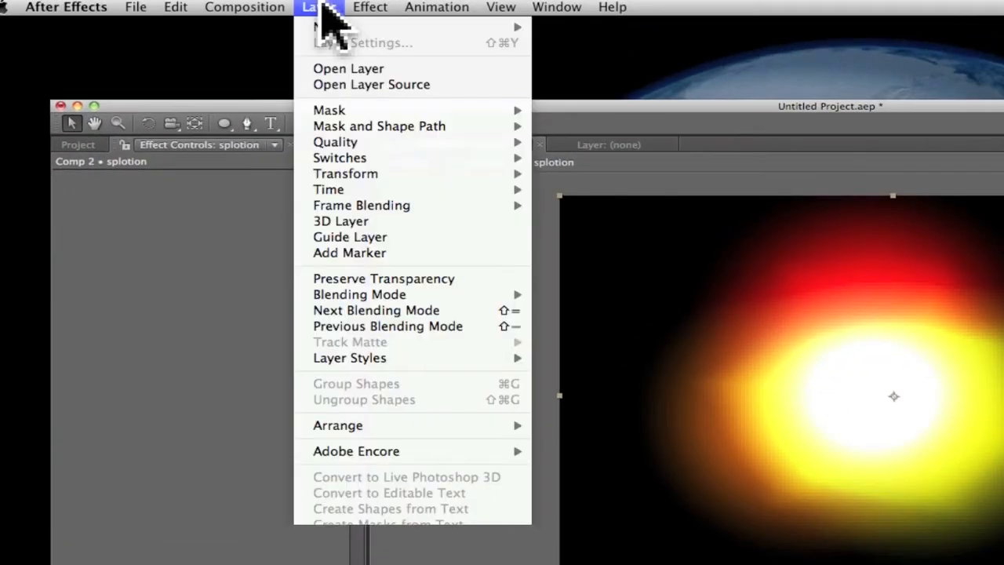
pyautogui.click(605, 43)
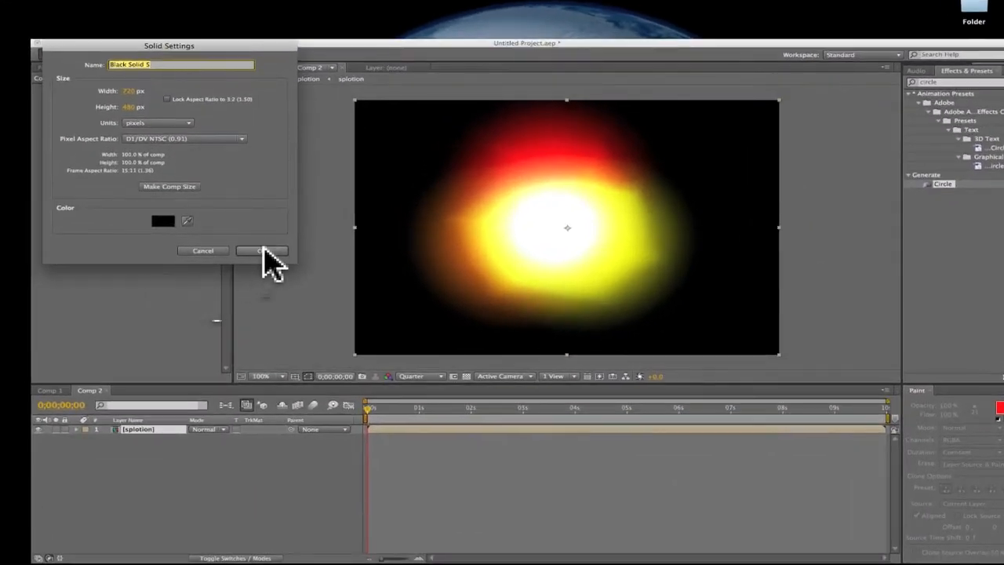
pyautogui.click(263, 250)
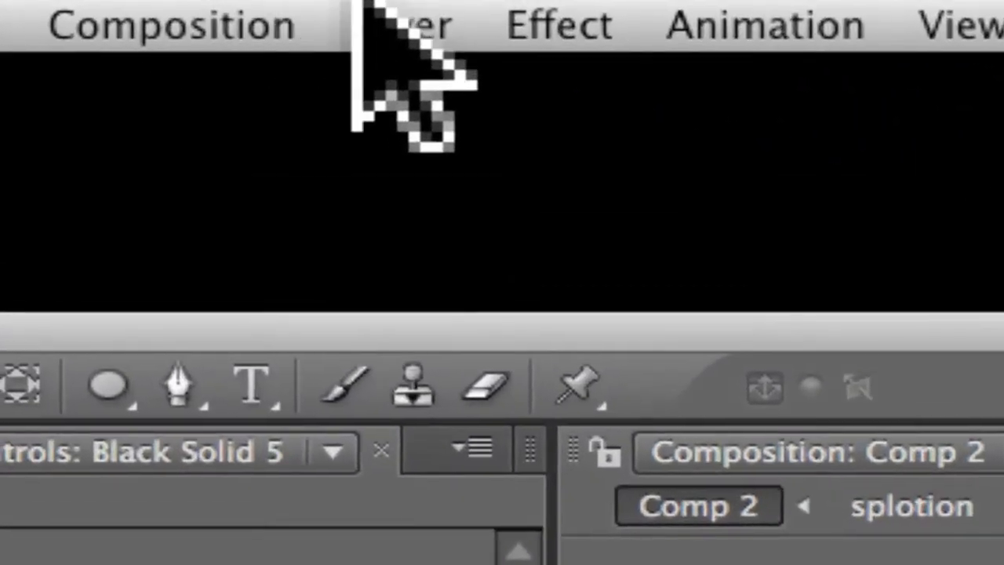
pyautogui.click(353, 1)
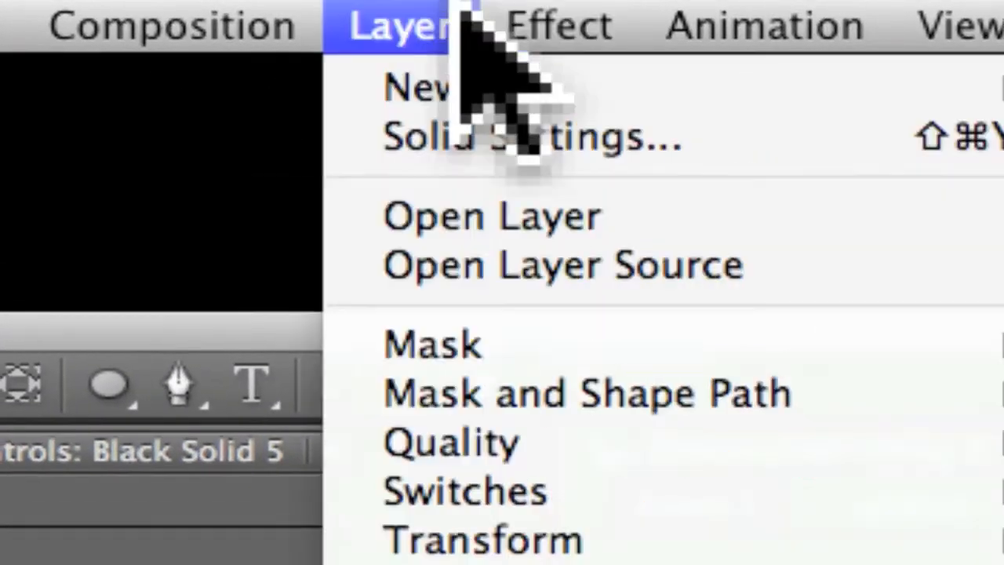
pyautogui.moveTo(559, 24)
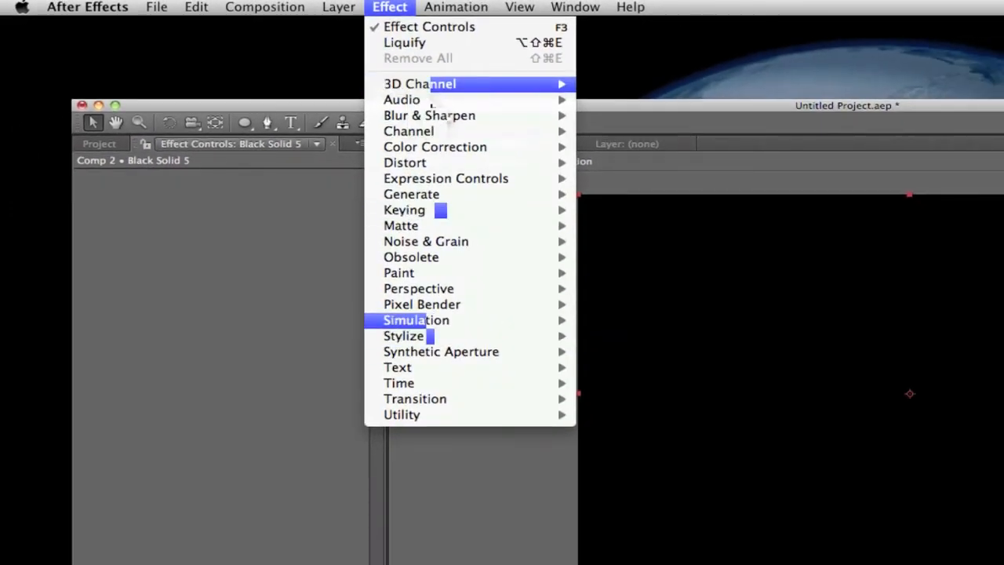
pyautogui.click(666, 270)
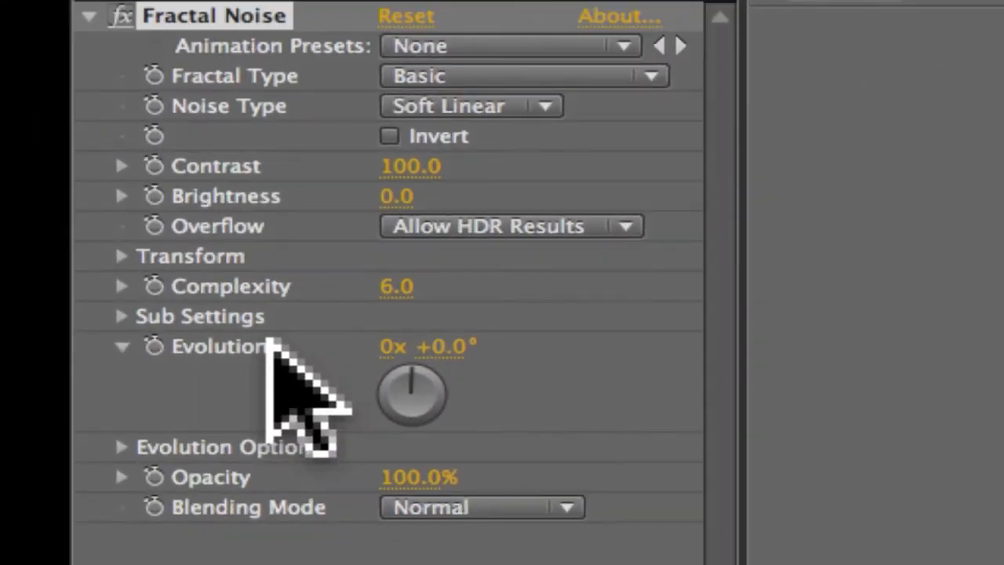
# - Animate the Fractal Noise Evolution with keyframes from 0 at the start to 20 revolutions at 2 seconds
pyautogui.click(153, 344)
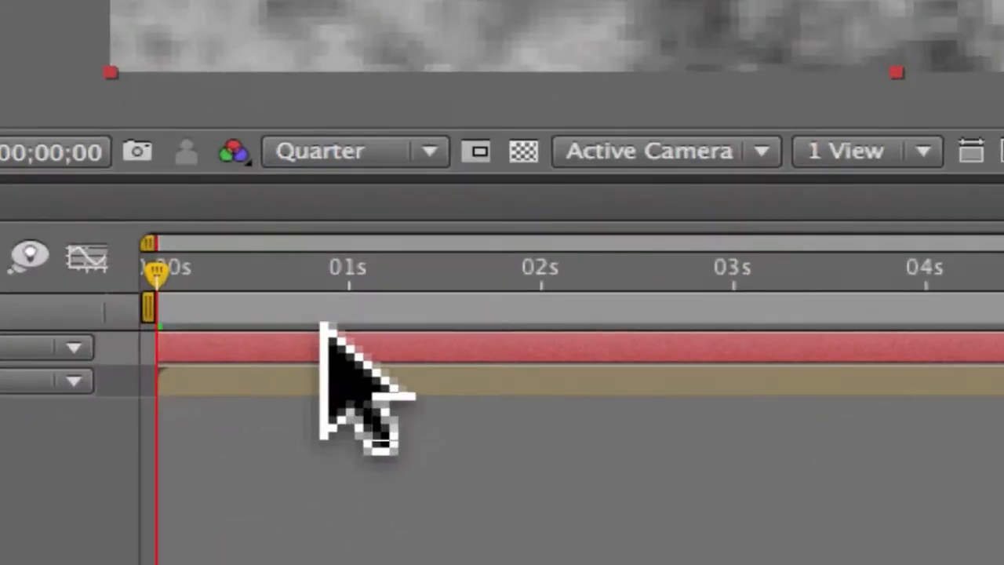
pyautogui.click(384, 386)
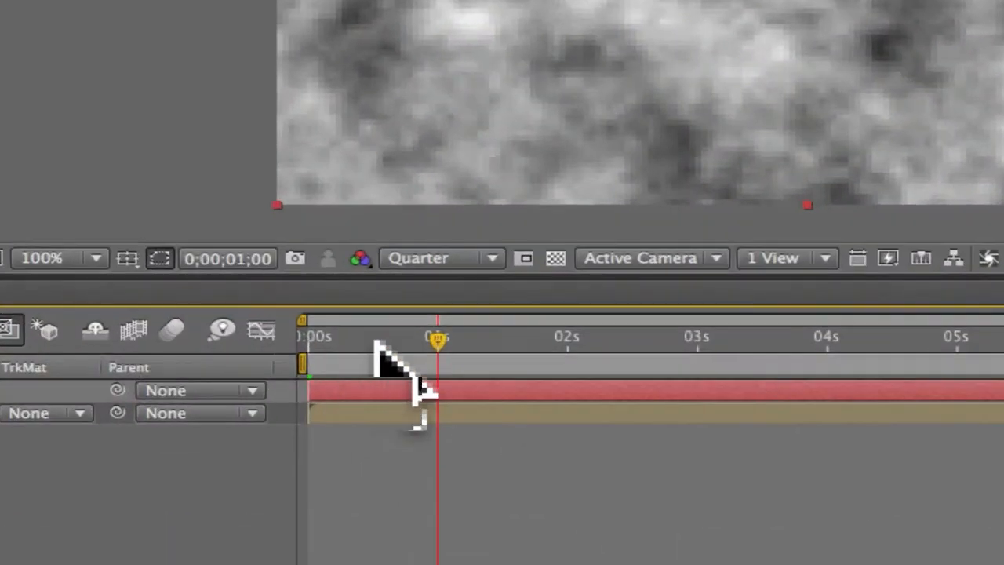
pyautogui.moveTo(438, 339); pyautogui.dragTo(569, 339)
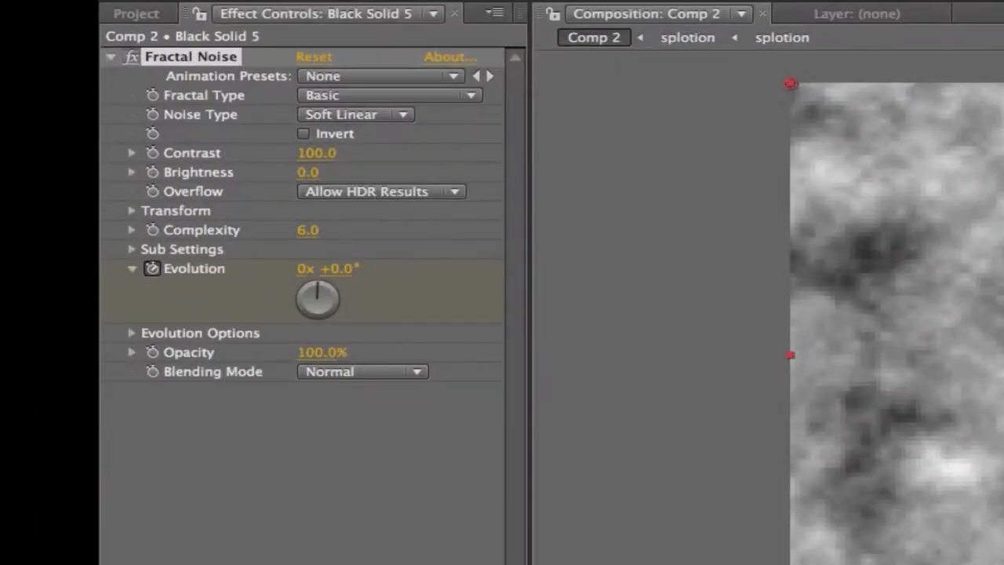
pyautogui.click(307, 260)
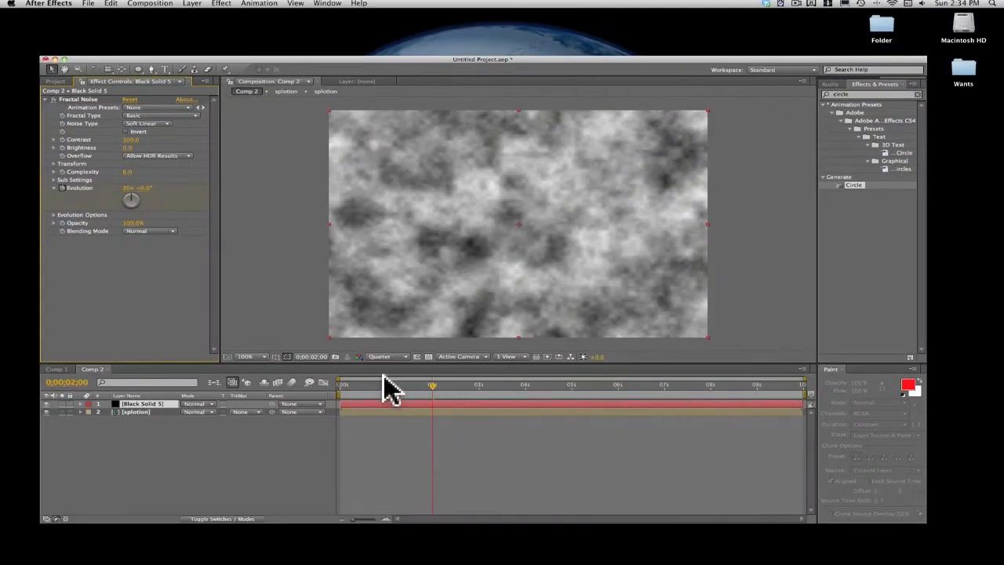
pyautogui.moveTo(374, 384); pyautogui.dragTo(304, 398)
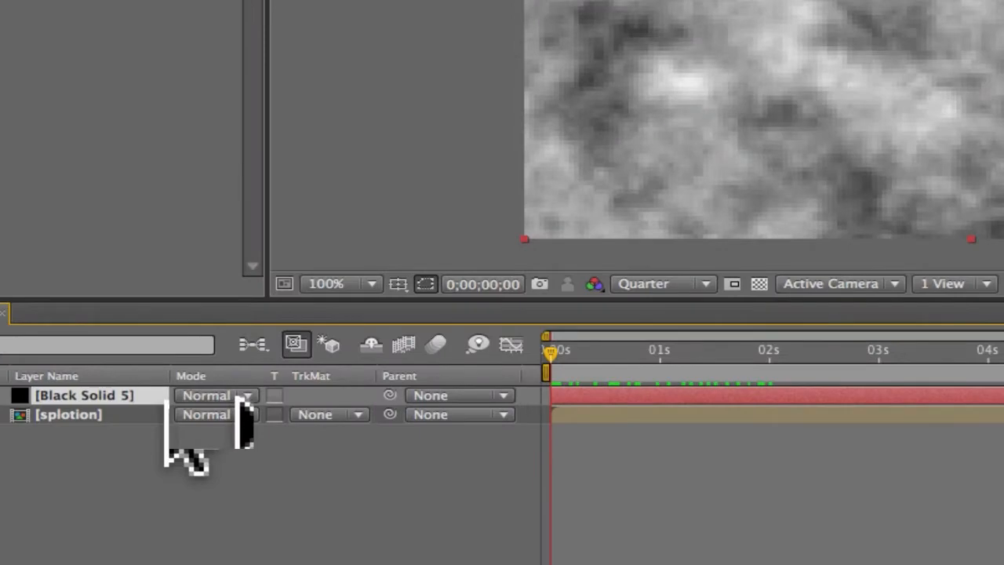
# - Try the Add blending mode on the Fractal Noise solid and undo it
pyautogui.click(198, 404)
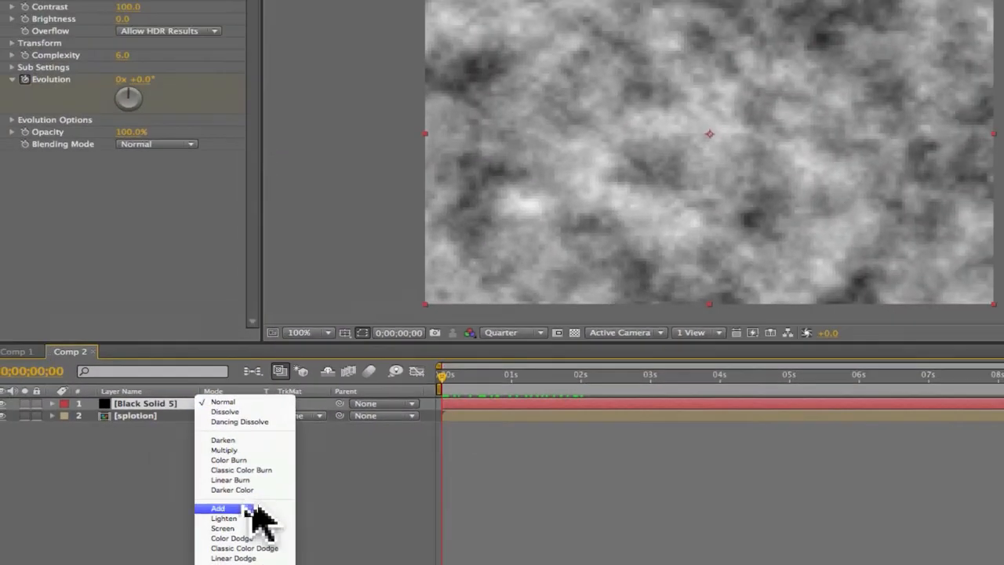
pyautogui.click(236, 509)
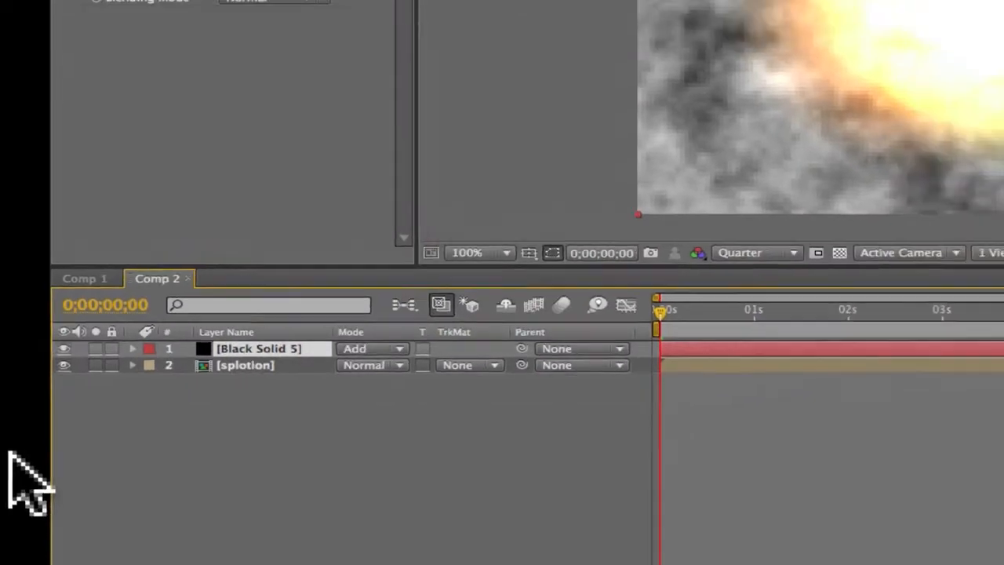
pyautogui.press('super+z')
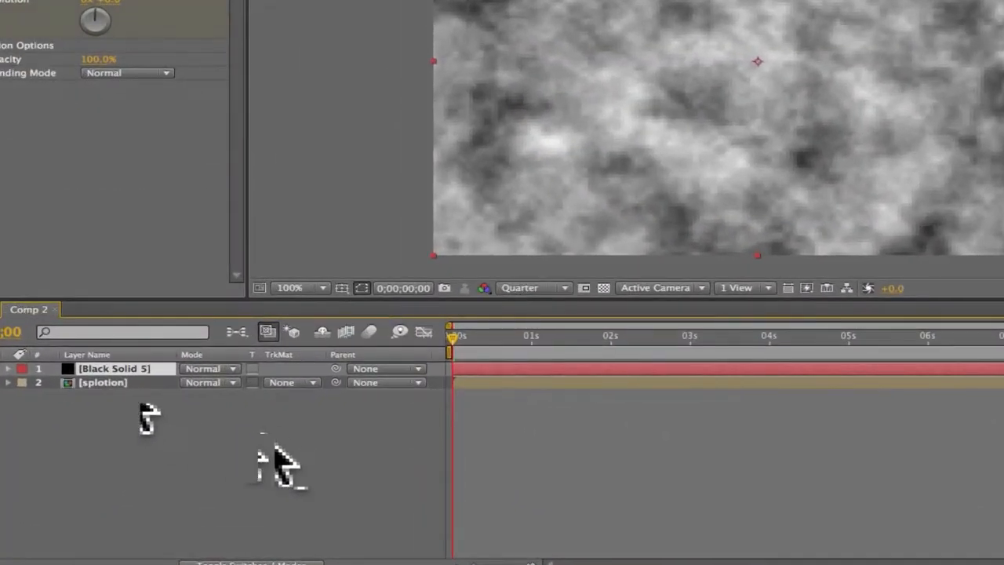
pyautogui.click(142, 458)
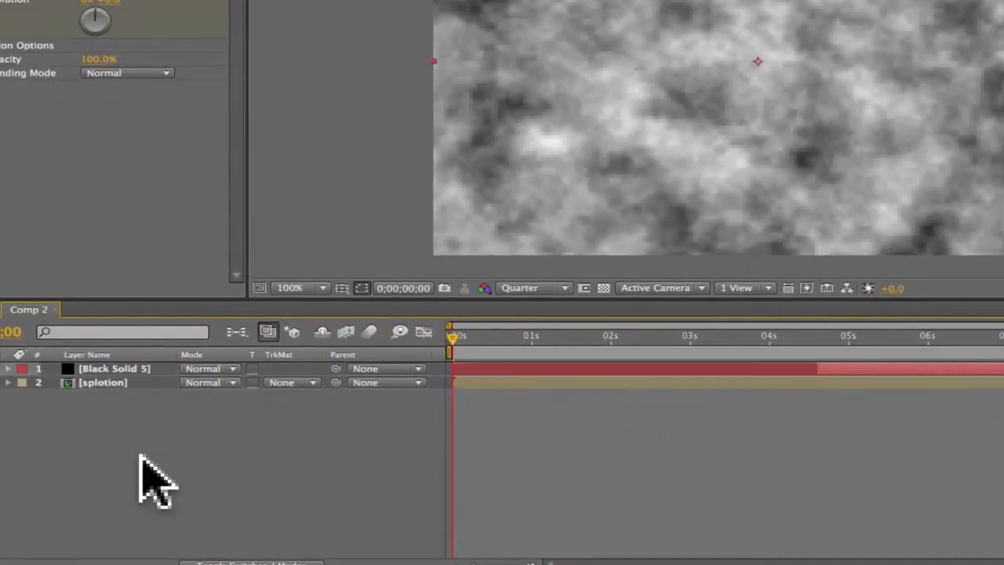
# - Set the Fractal Noise solid's blending mode to Classic Color Dodge and scrub through the animation
pyautogui.click(112, 368)
pyautogui.click(211, 368)
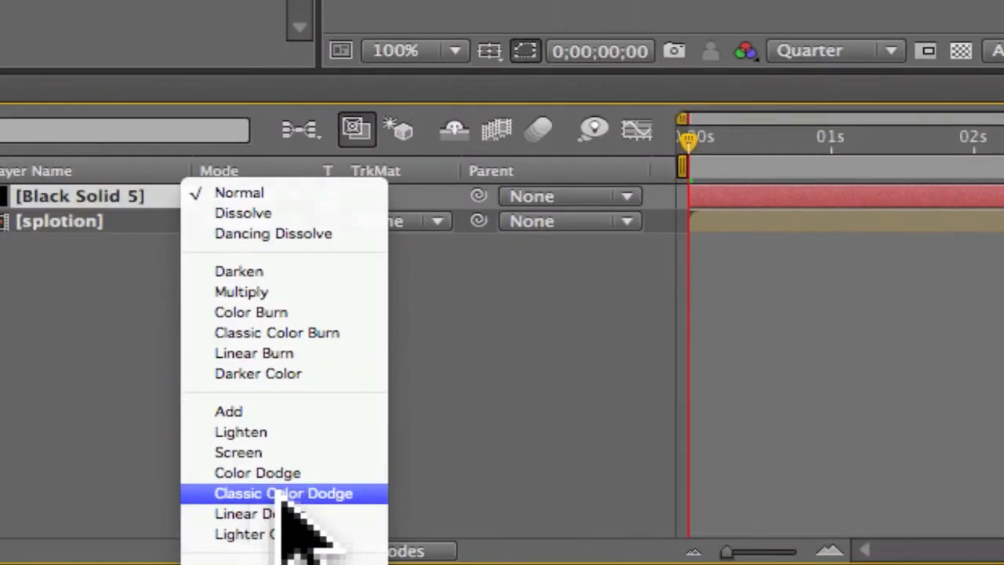
pyautogui.click(281, 494)
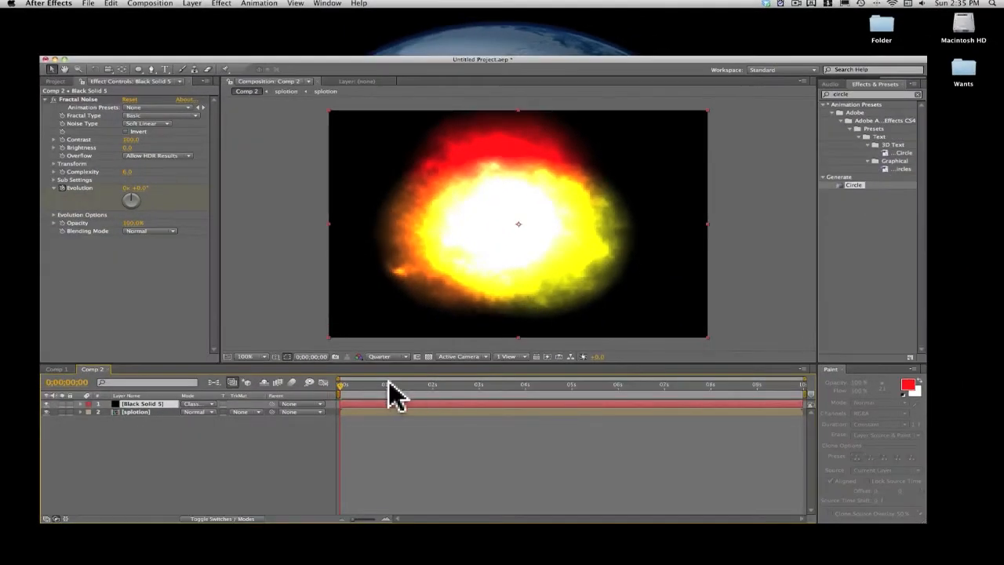
pyautogui.moveTo(388, 383)
pyautogui.mouseDown()
pyautogui.moveTo(340, 384)
pyautogui.moveTo(518, 383)
pyautogui.moveTo(343, 385)
pyautogui.moveTo(426, 383)
pyautogui.moveTo(354, 383)
pyautogui.moveTo(406, 383)
pyautogui.moveTo(360, 379)
pyautogui.moveTo(375, 381)
pyautogui.mouseUp()
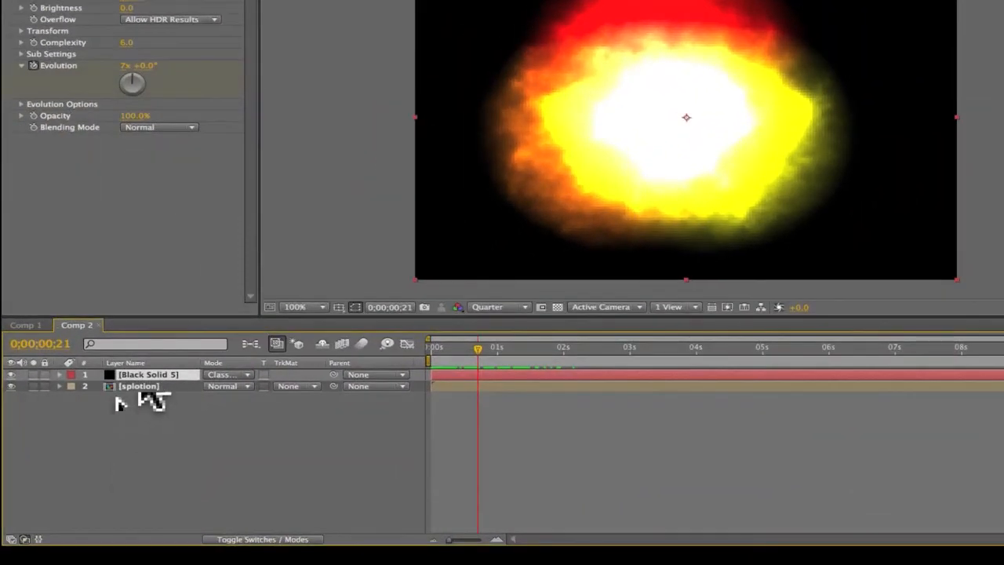
# - Pre-compose the noise solid and the splotion layer into a new composition named splotion, moving all attributes into it
pyautogui.moveTo(118, 402); pyautogui.dragTo(142, 375)
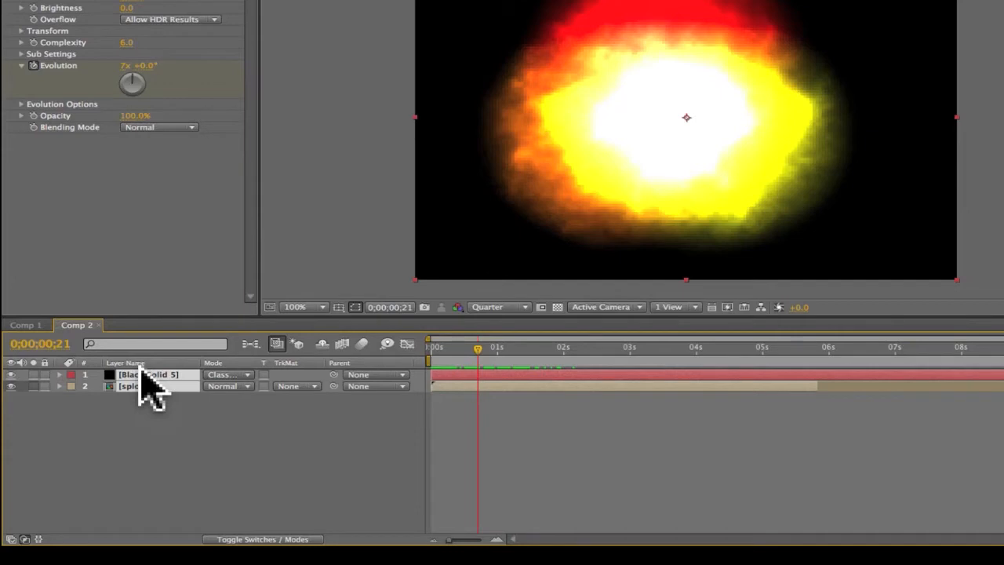
pyautogui.hotkey('ctrl', 'shift', 'c')
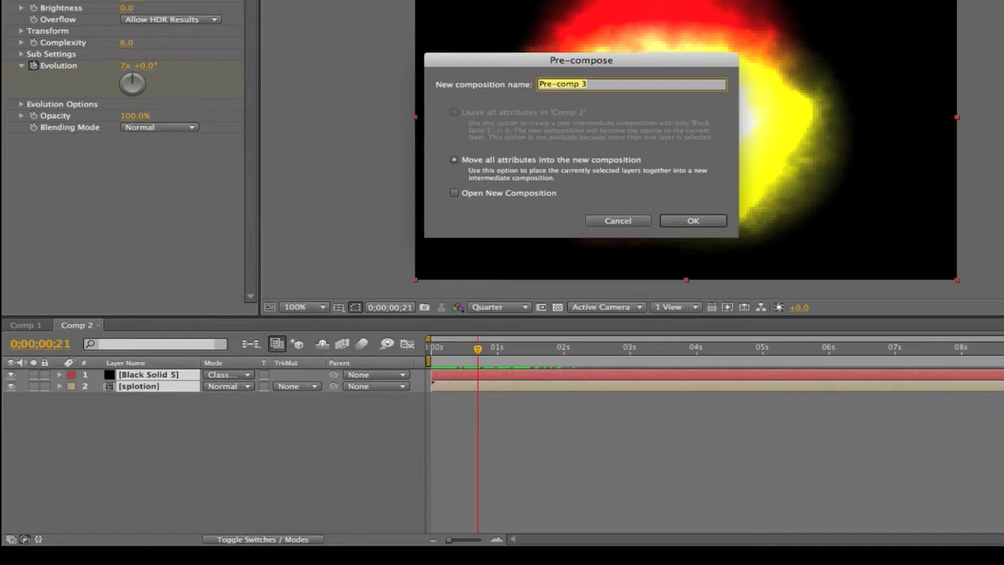
pyautogui.write('splotion')
pyautogui.click(692, 220)
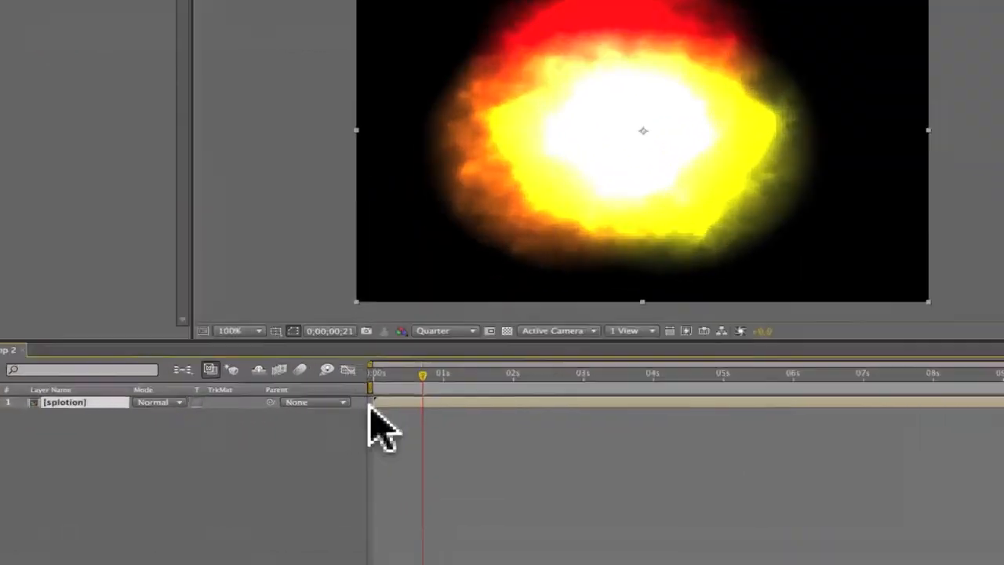
# - Expand the splotion layer's transform properties and add a Scale keyframe of 0% at the start of the composition
pyautogui.moveTo(424, 374); pyautogui.dragTo(353, 392)
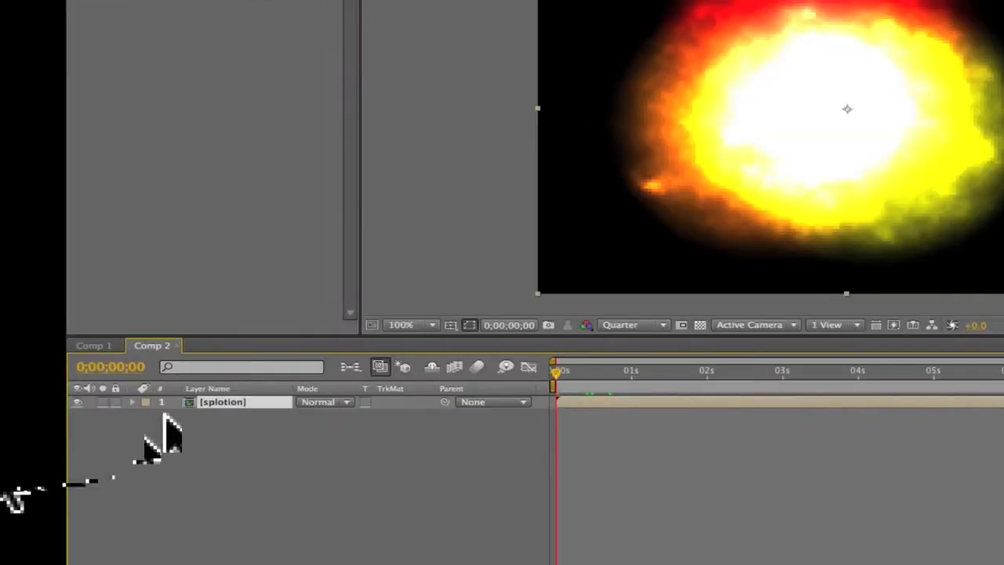
pyautogui.click(165, 415)
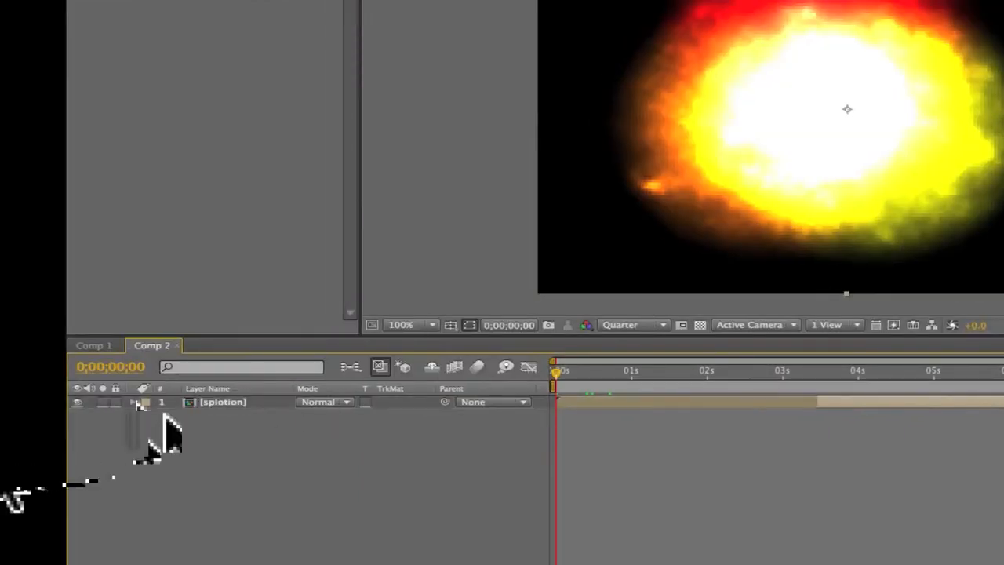
pyautogui.click(135, 402)
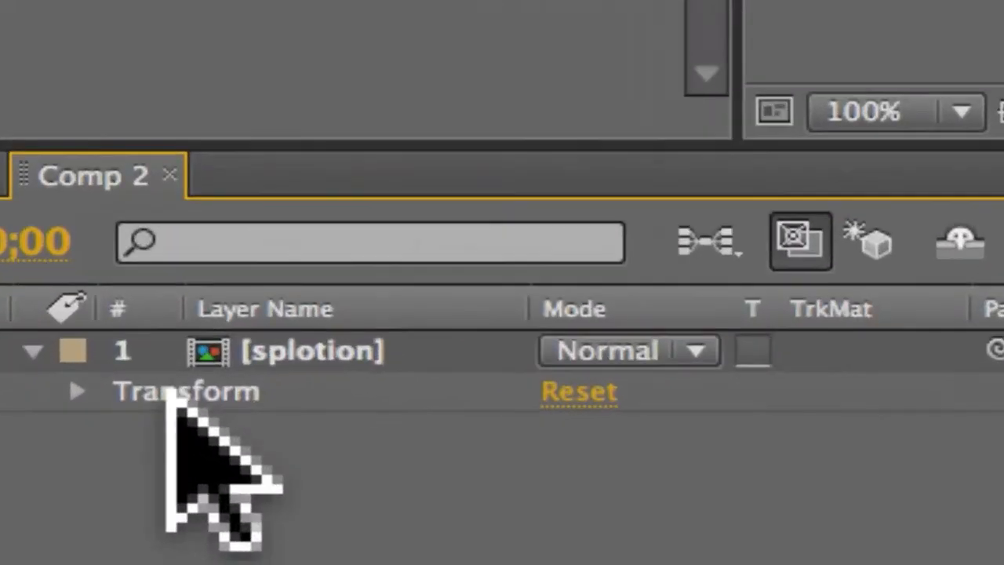
pyautogui.click(175, 417)
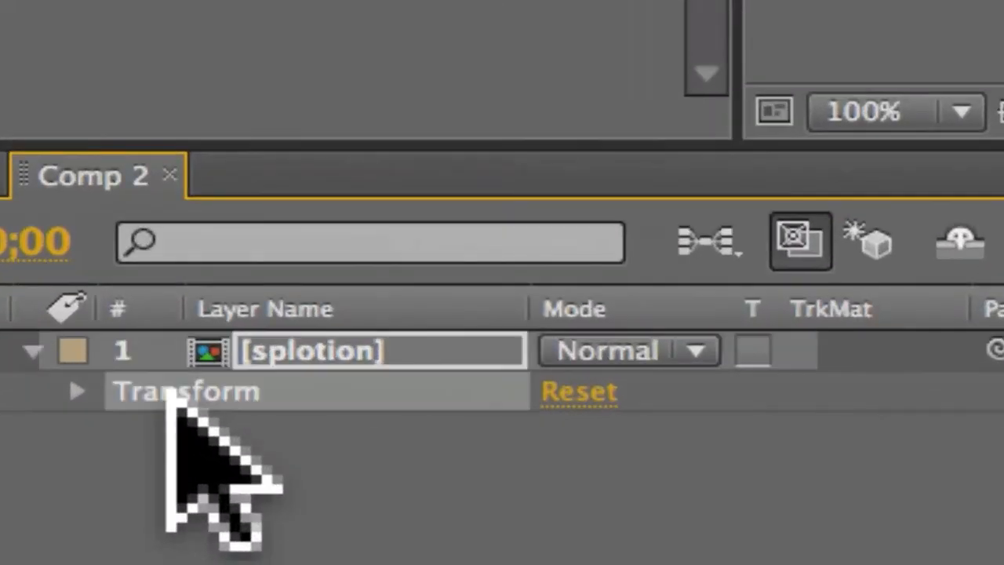
pyautogui.click(77, 391)
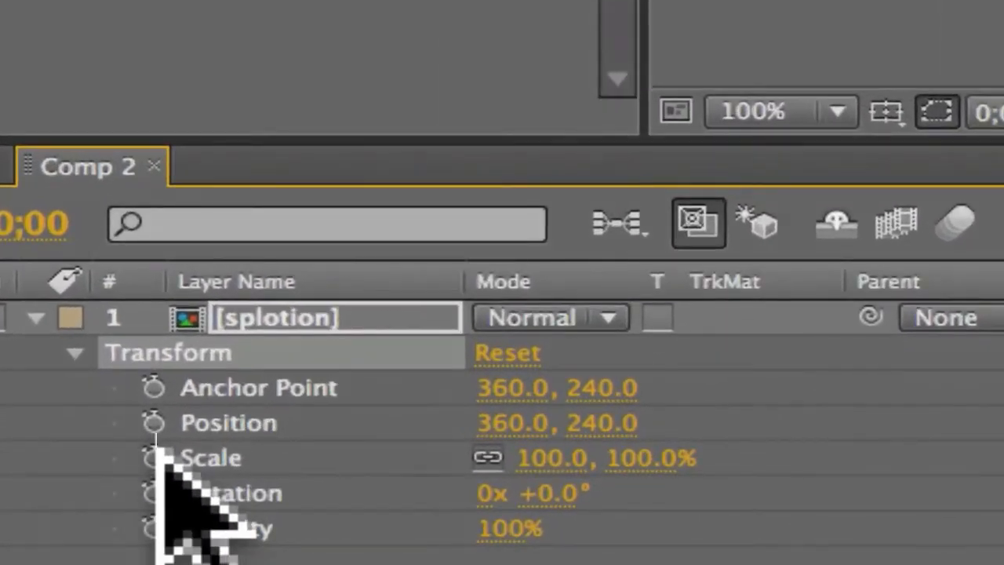
pyautogui.click(153, 455)
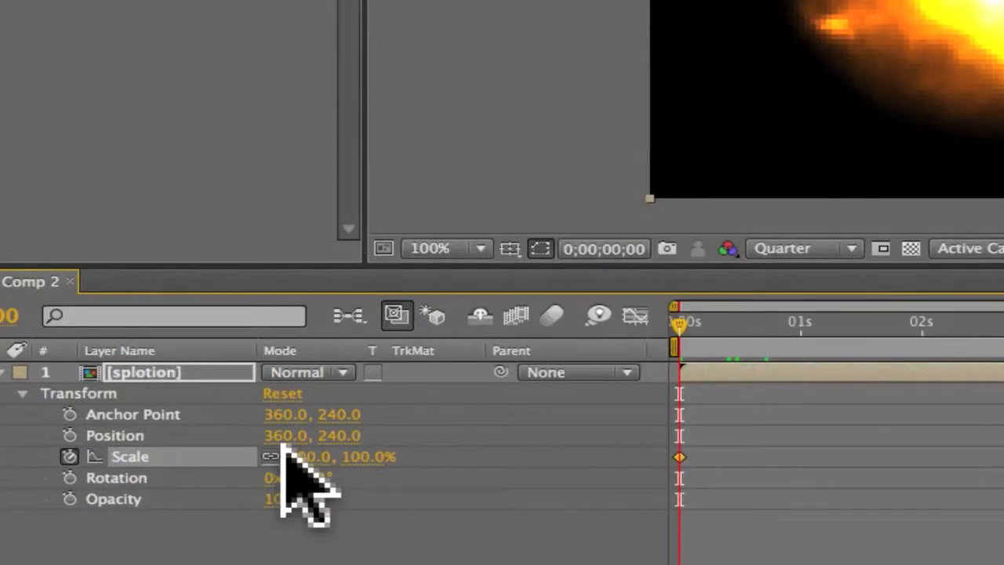
pyautogui.click(307, 456)
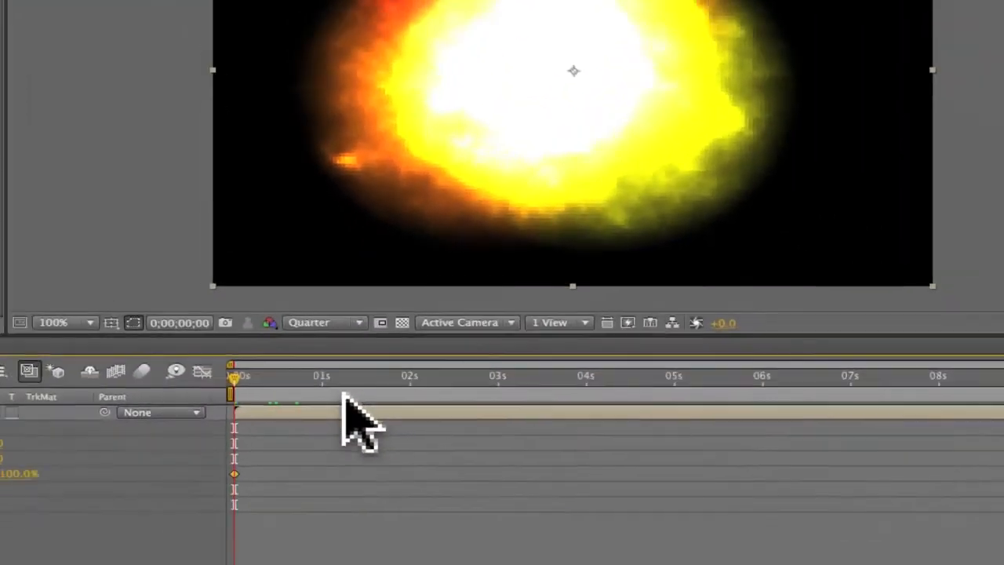
# - Add a Scale keyframe of 100% to the splotion layer at 0;00;00;29
pyautogui.moveTo(287, 377); pyautogui.dragTo(250, 378)
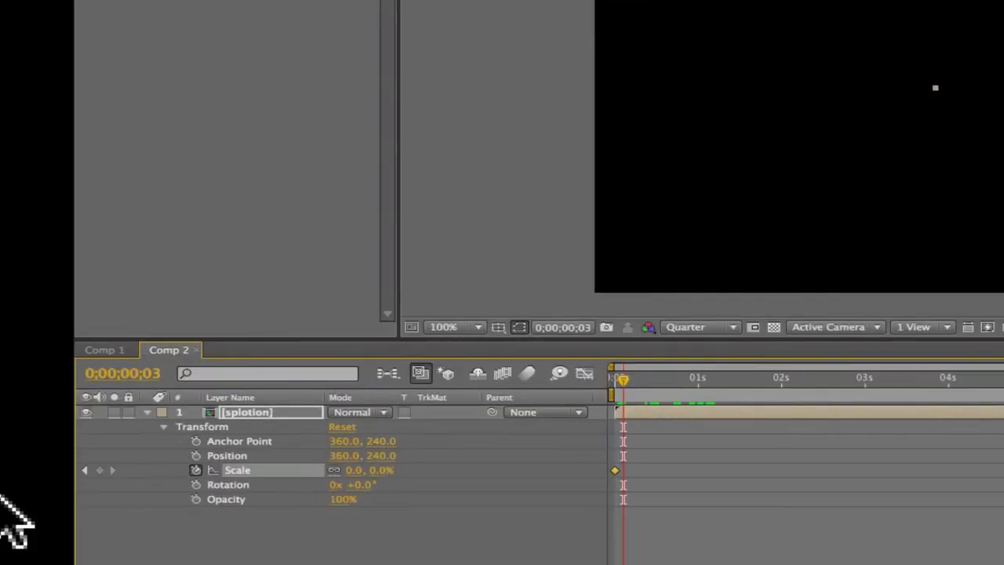
pyautogui.moveTo(701, 380); pyautogui.dragTo(649, 387)
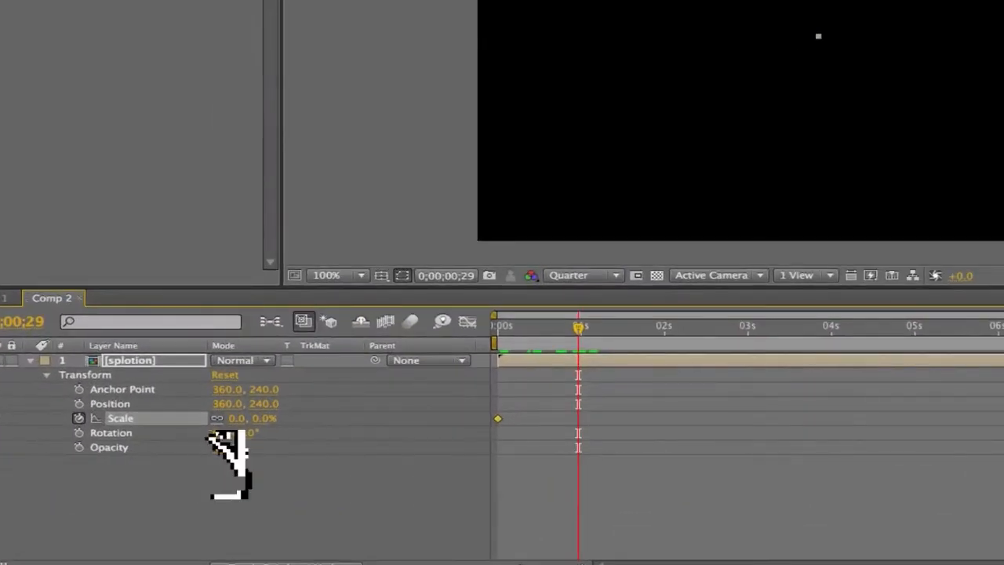
pyautogui.click(234, 421)
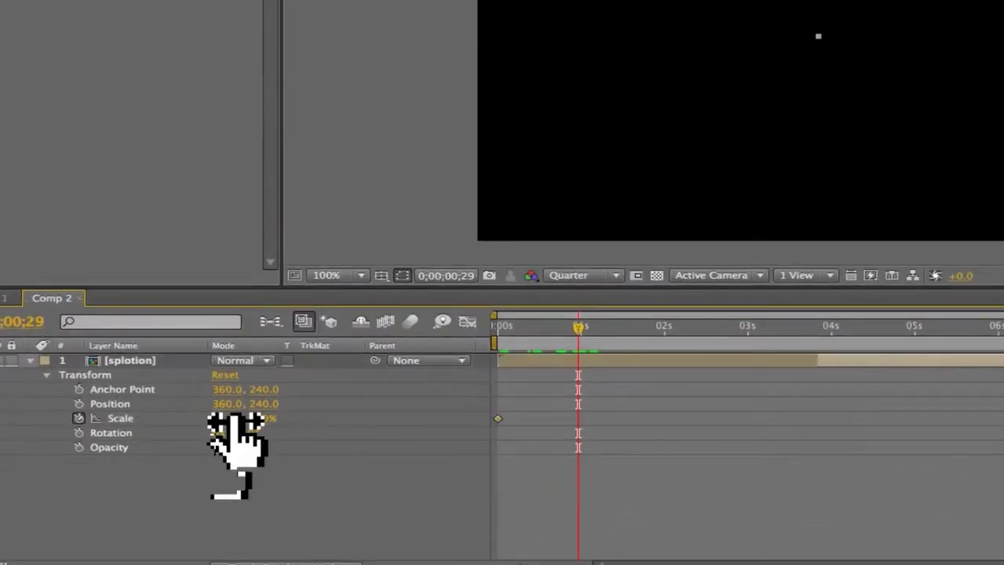
pyautogui.click(235, 418)
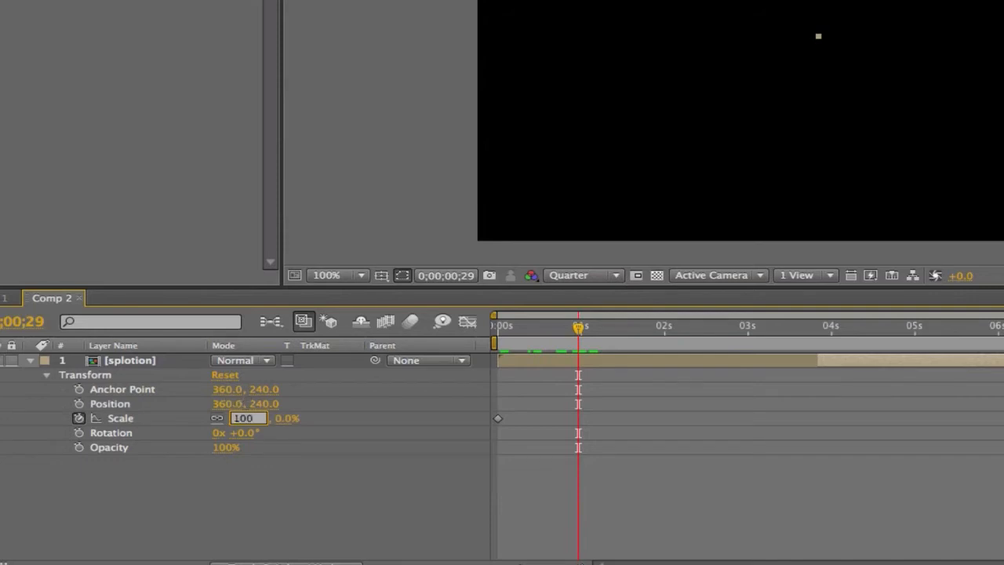
pyautogui.write('100')
# - Add a Scale keyframe of 0% to the splotion layer at 0;00;01;07
pyautogui.click(604, 328)
pyautogui.moveTo(604, 327); pyautogui.dragTo(601, 328)
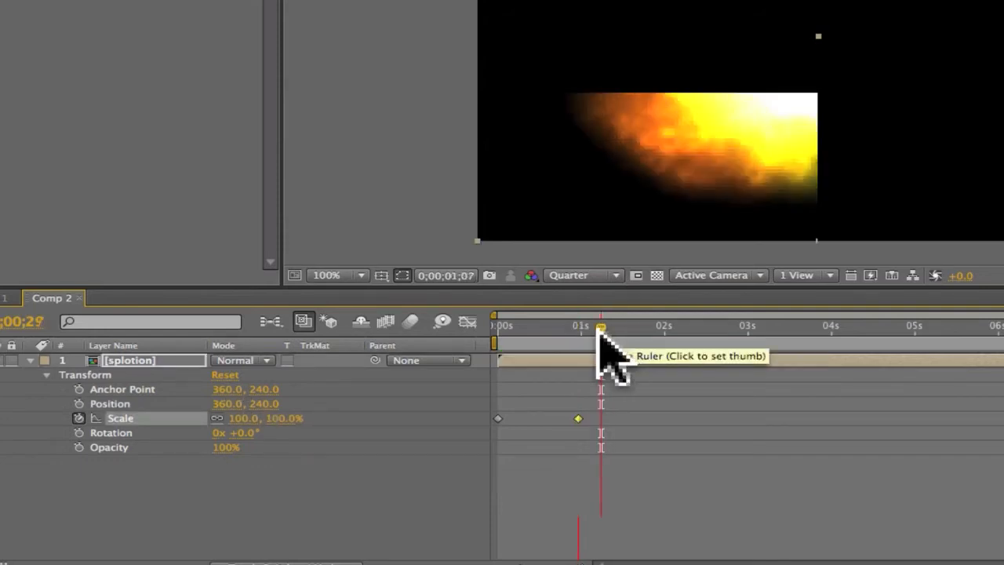
pyautogui.click(245, 418)
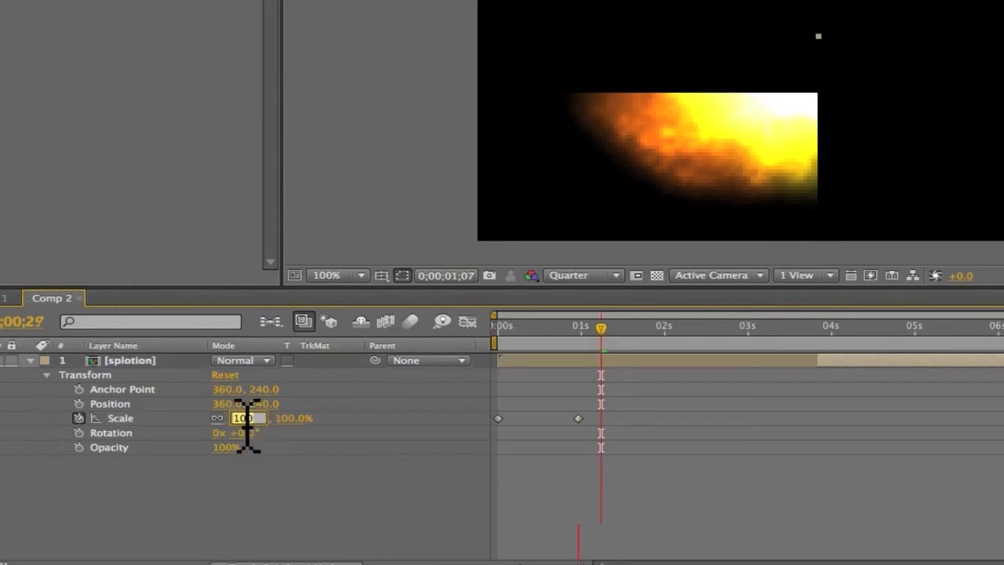
pyautogui.write('0')
pyautogui.click(271, 510)
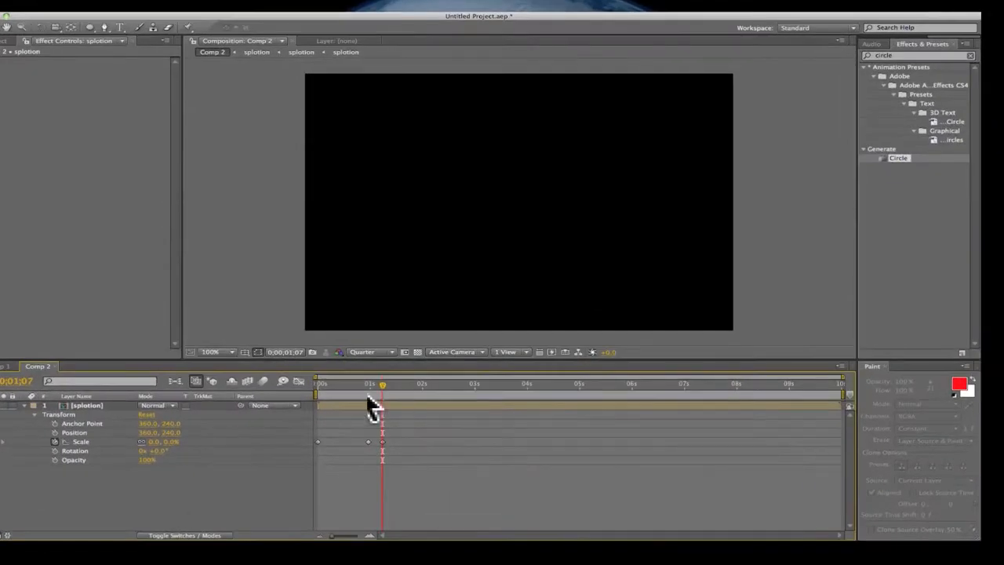
# - Return to the start of the composition and preview the splotion layer's scale animation
pyautogui.moveTo(575, 332); pyautogui.dragTo(499, 333)
pyautogui.moveTo(318, 392); pyautogui.dragTo(297, 391)
pyautogui.press('space')
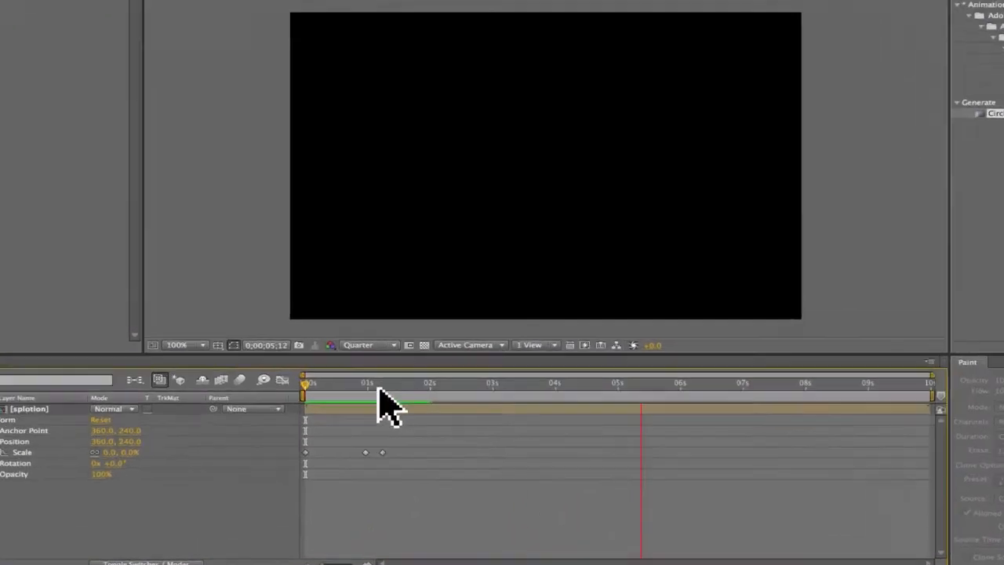
# - Go to 0;00;01;01, create a black 720 x 480 px solid and apply Fractal Noise to it
pyautogui.click(367, 386)
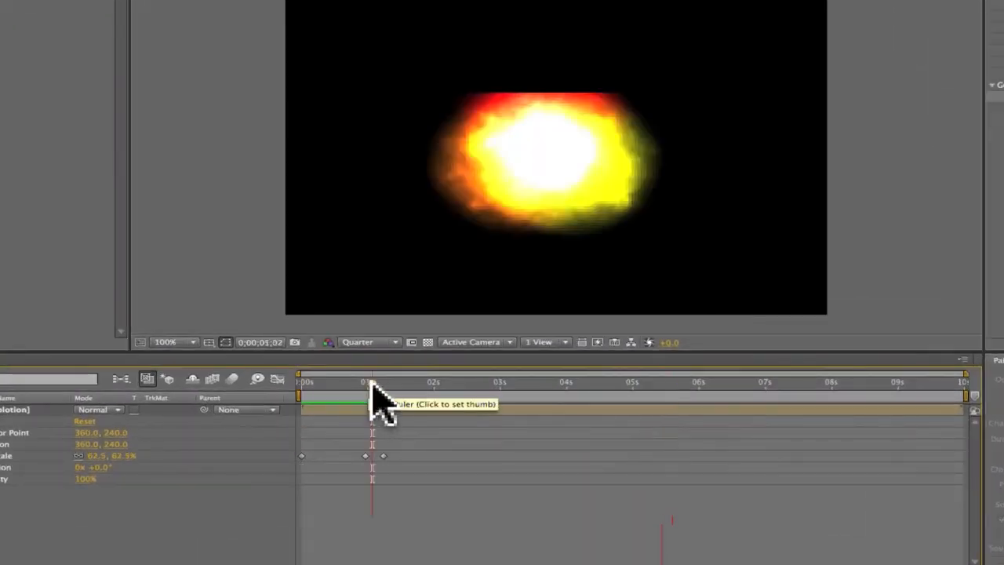
pyautogui.moveTo(364, 384); pyautogui.dragTo(369, 385)
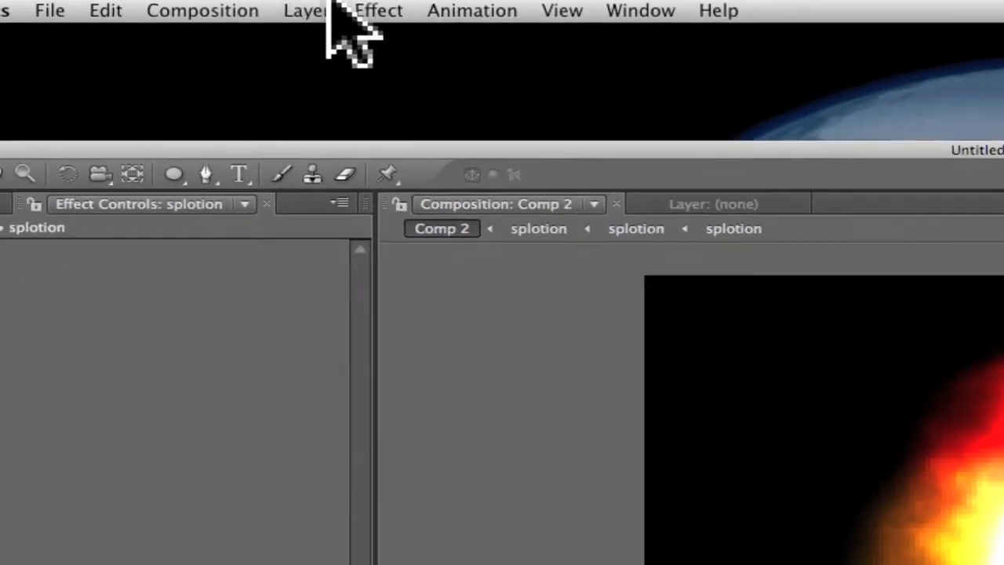
pyautogui.click(192, 3)
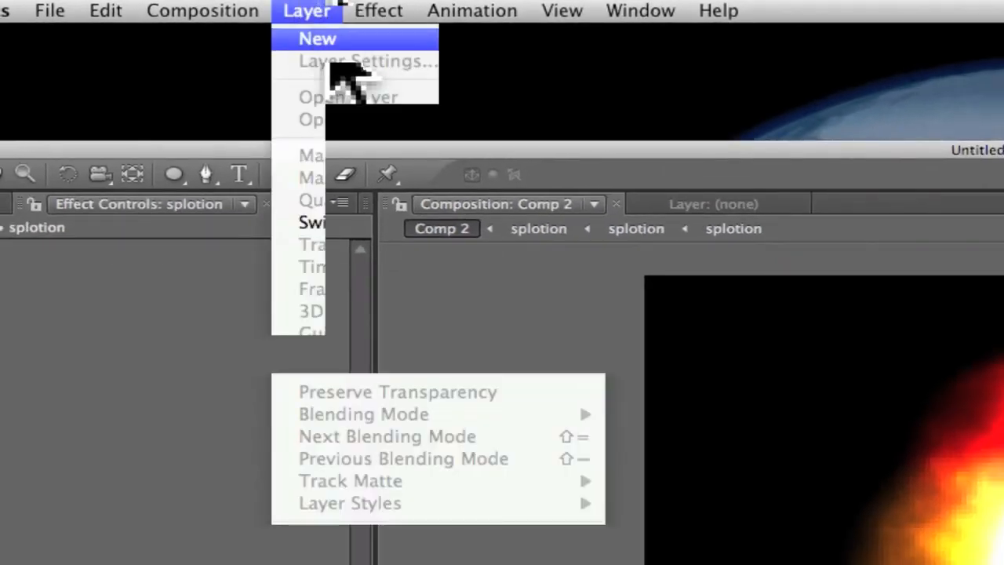
pyautogui.click(652, 61)
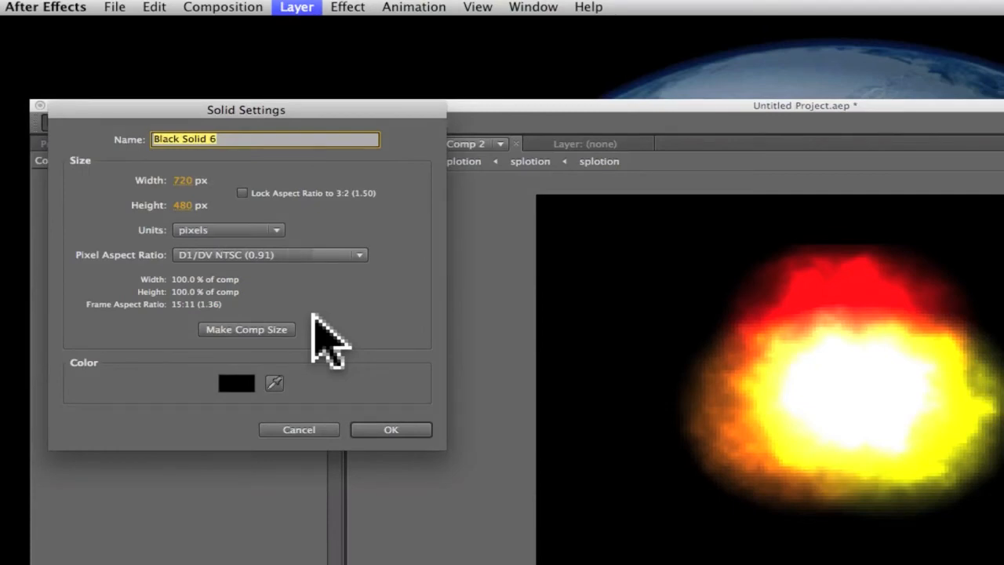
pyautogui.press('Return')
pyautogui.click(351, 6)
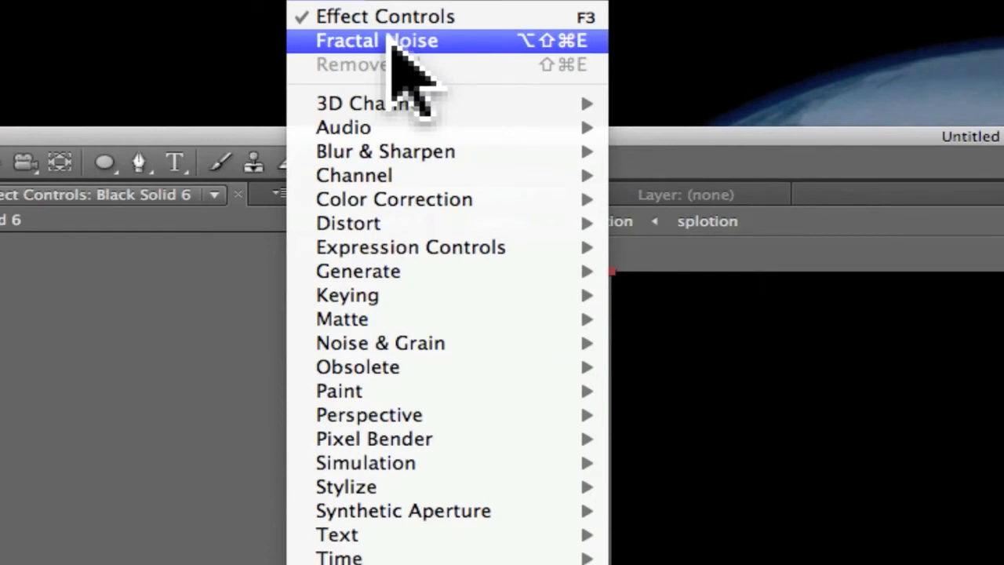
pyautogui.click(392, 44)
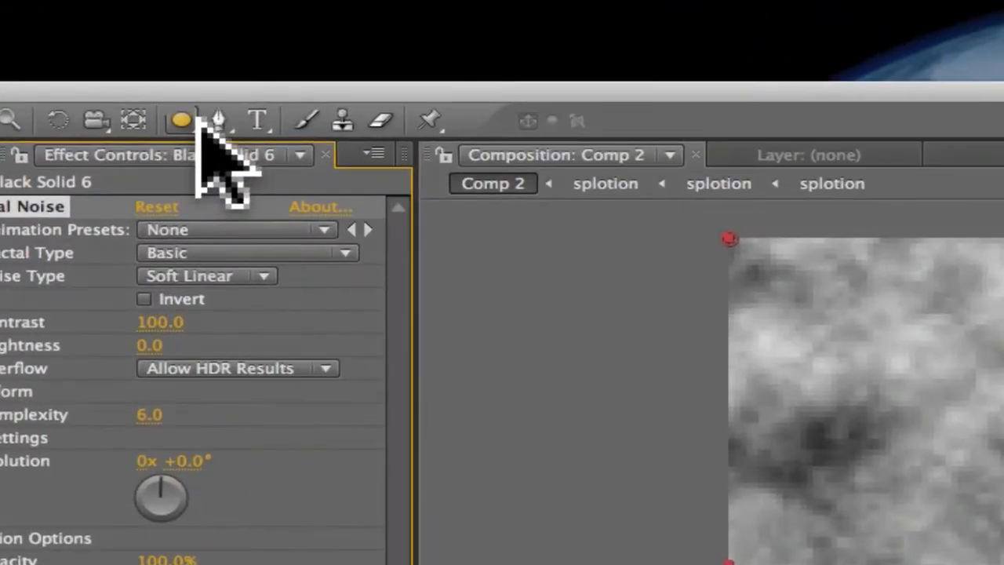
# - Draw an elliptical mask on the noise solid, undo it, and redraw a larger ellipse covering the explosion
pyautogui.click(217, 118)
pyautogui.click(180, 120)
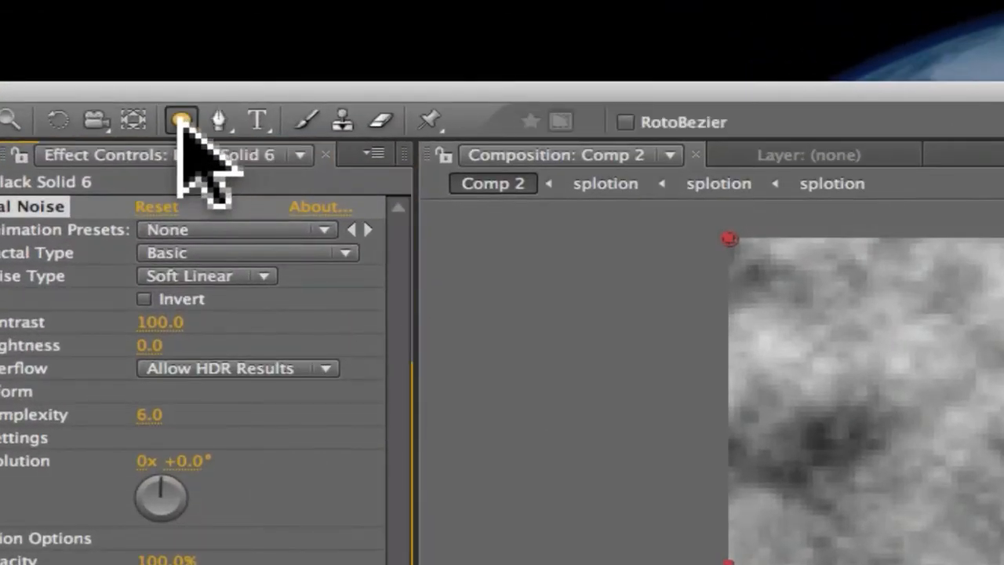
pyautogui.click(180, 119)
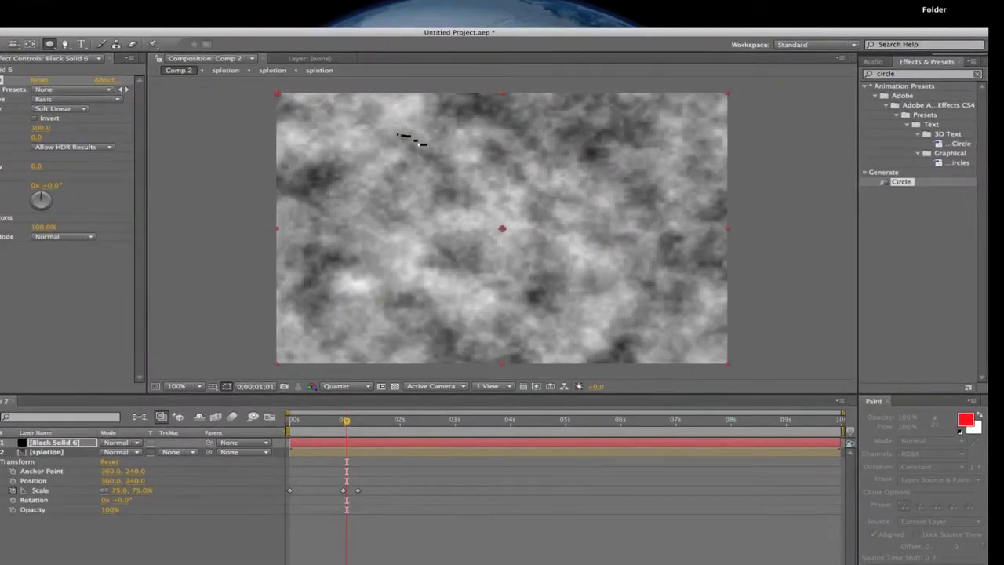
pyautogui.moveTo(405, 138)
pyautogui.mouseDown()
pyautogui.moveTo(478, 167)
pyautogui.moveTo(610, 256)
pyautogui.moveTo(573, 298)
pyautogui.moveTo(584, 302)
pyautogui.mouseUp()
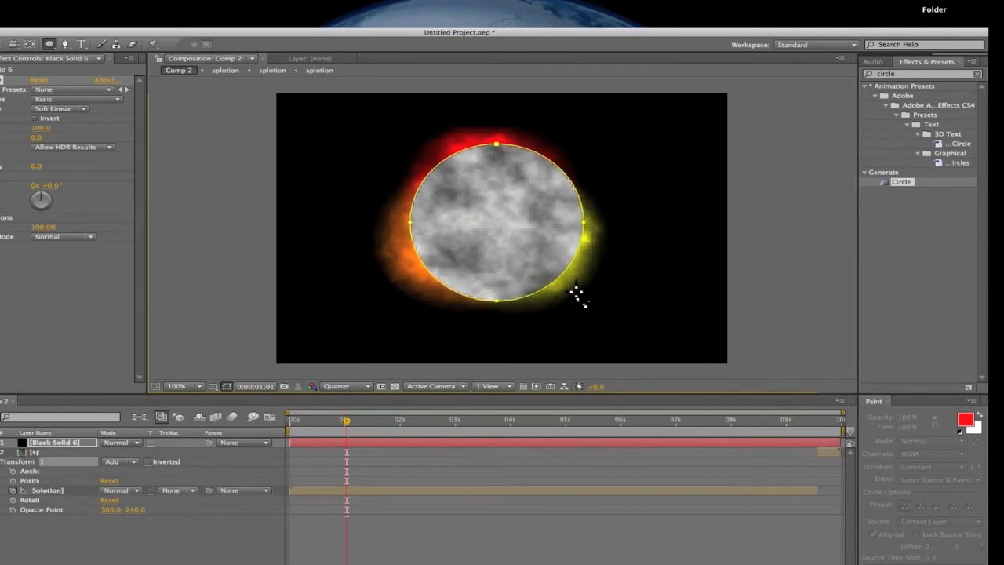
pyautogui.press('super+z')
pyautogui.moveTo(354, 102); pyautogui.dragTo(610, 323)
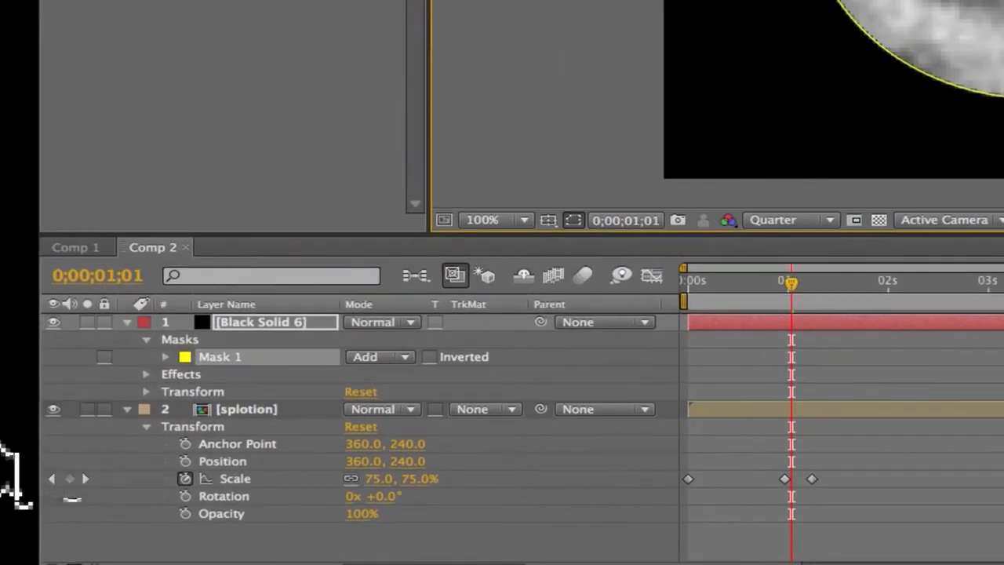
# - Enable Mask Opacity and Mask Feather keyframes at 0;00;01;01 and trim the noise solid to begin at that frame
pyautogui.click(165, 356)
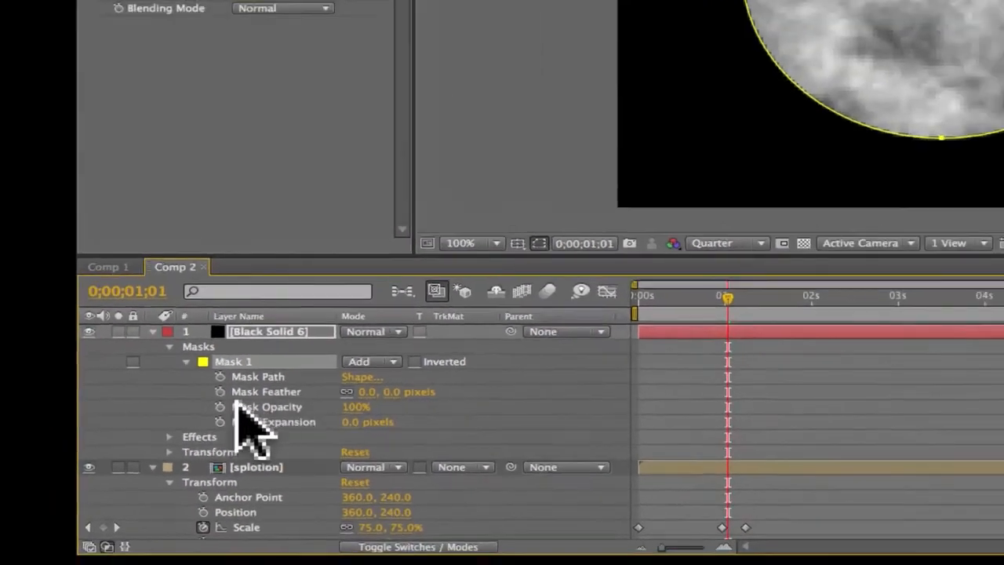
pyautogui.click(213, 406)
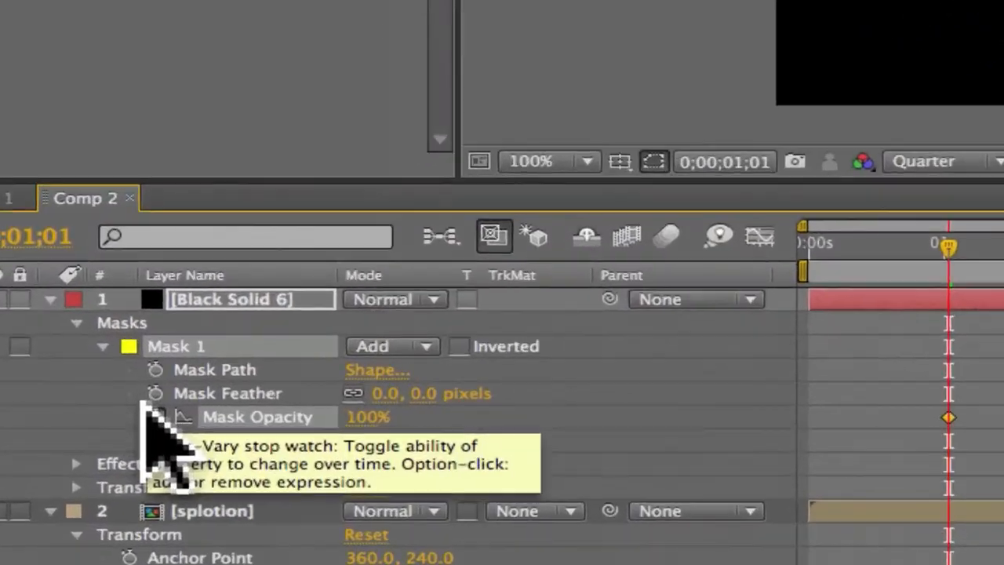
pyautogui.click(153, 397)
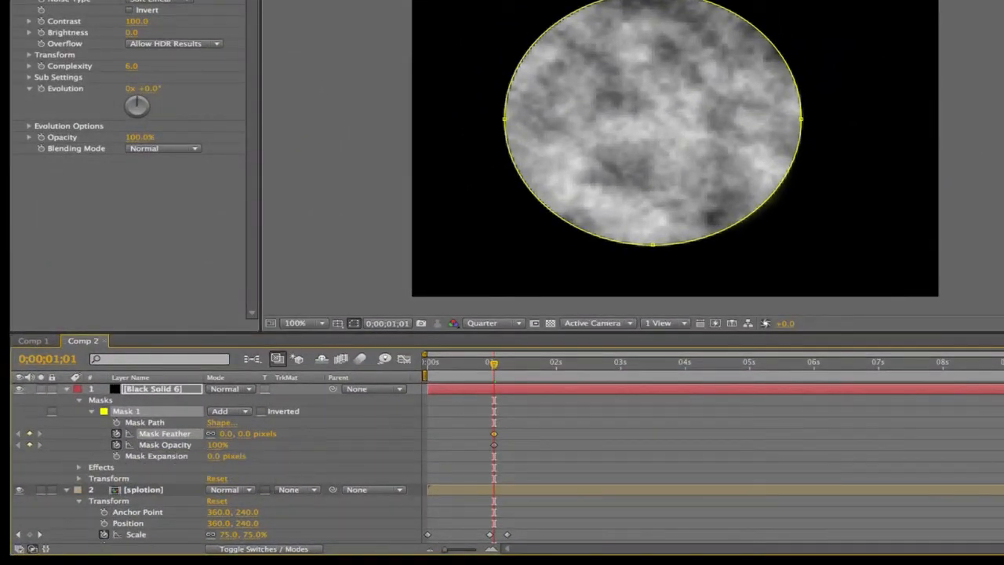
pyautogui.click(447, 391)
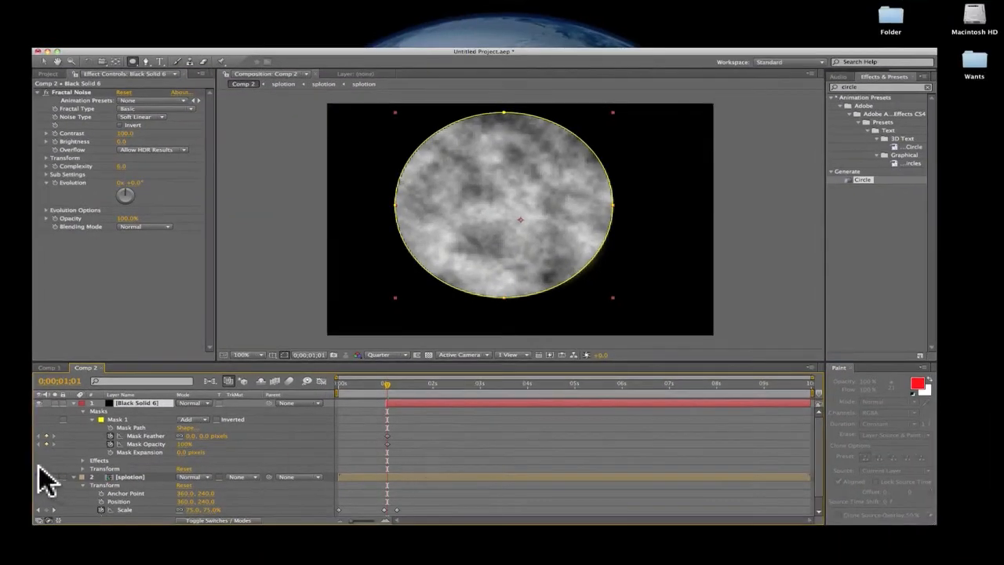
# - At 0;00;01;03, set the noise solid's Mask Feather to 281 pixels and its Mask Opacity to 78%
pyautogui.moveTo(353, 383); pyautogui.dragTo(390, 384)
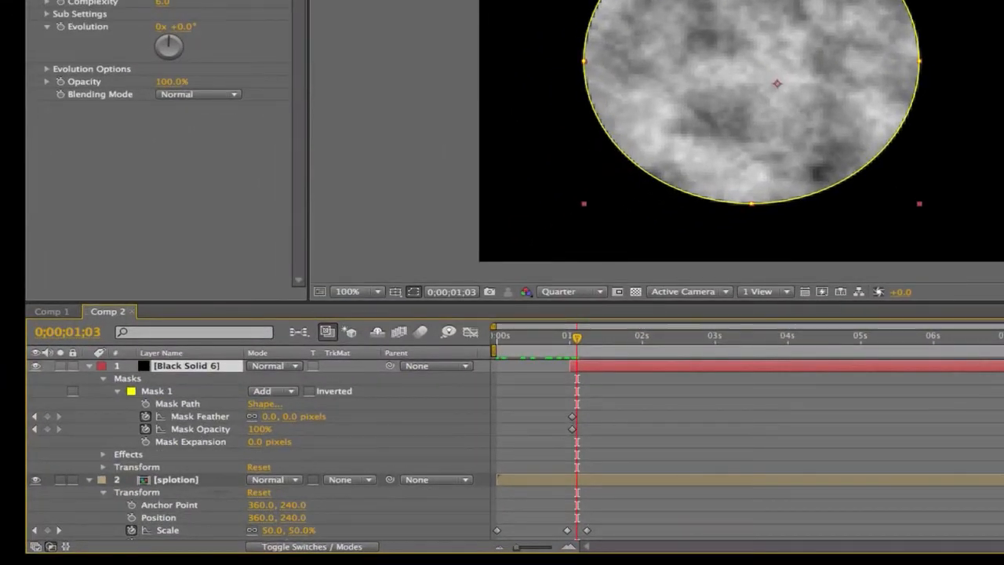
pyautogui.moveTo(281, 420); pyautogui.dragTo(524, 424)
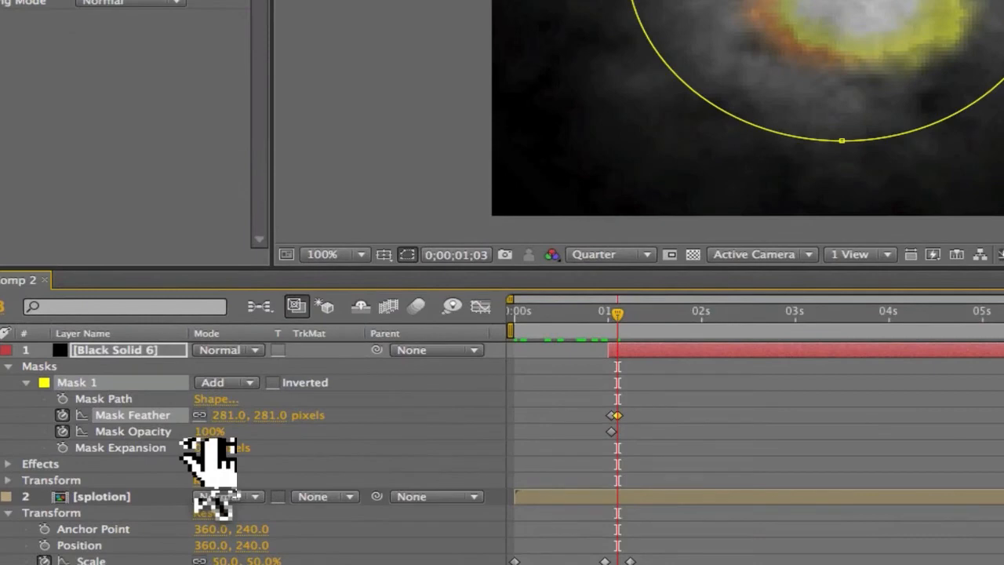
pyautogui.moveTo(208, 432); pyautogui.dragTo(188, 430)
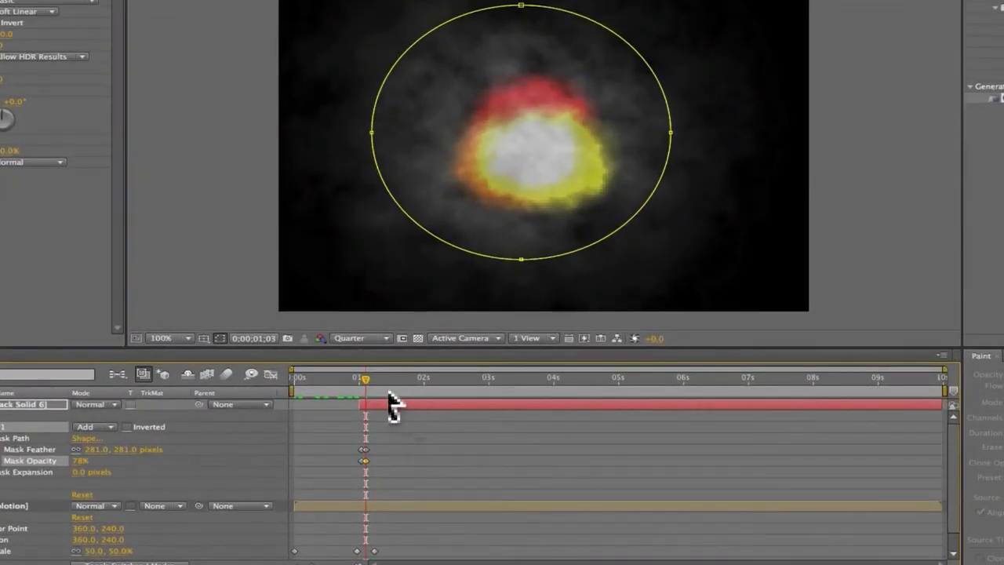
# - At 0;00;01;05, set the noise solid's Mask Opacity to 100%
pyautogui.click(370, 381)
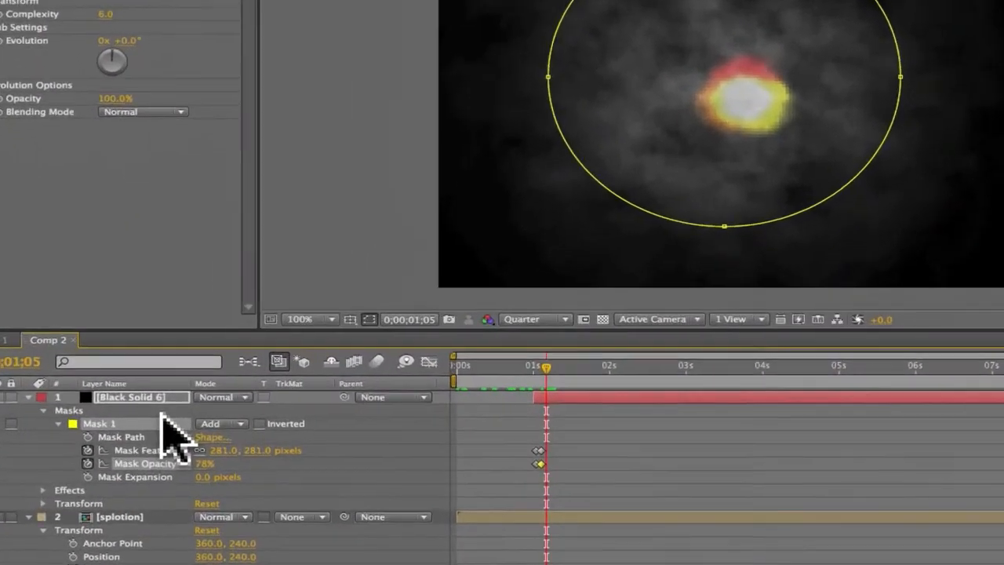
pyautogui.moveTo(207, 464); pyautogui.dragTo(365, 456)
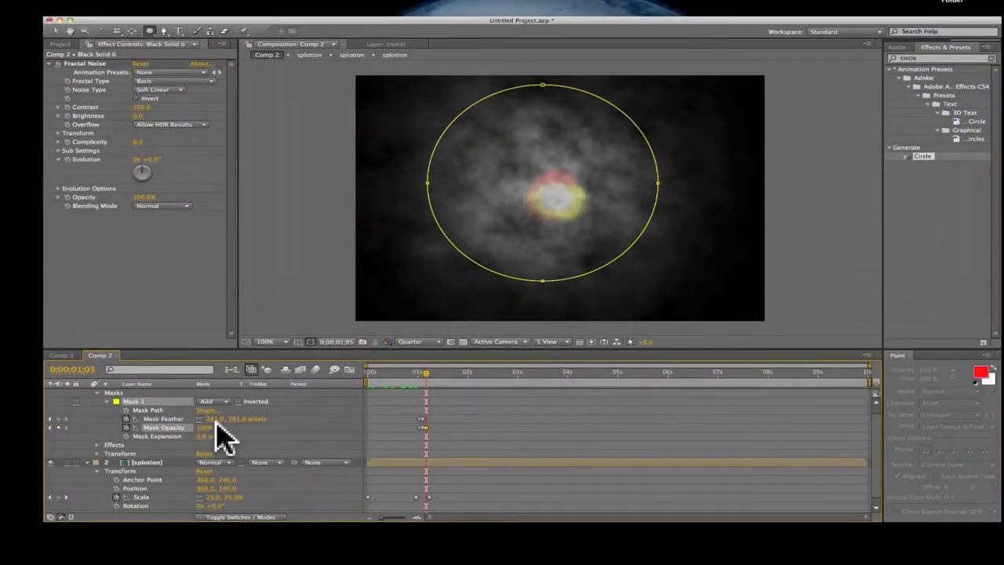
pyautogui.click(216, 423)
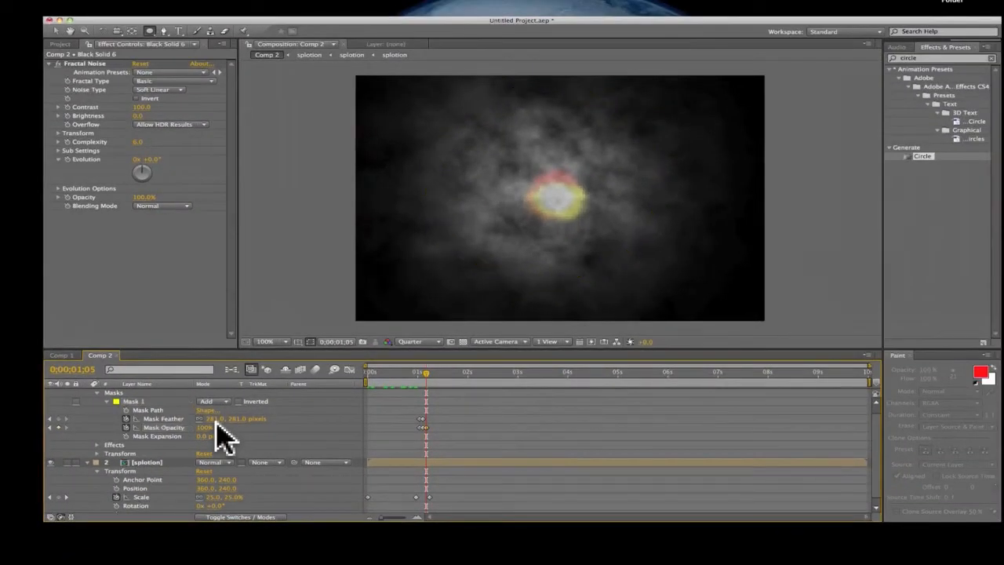
# - At 0;00;01;05, lower the noise solid's Mask Feather to 262 pixels
pyautogui.click(168, 427)
pyautogui.moveTo(243, 419); pyautogui.dragTo(231, 419)
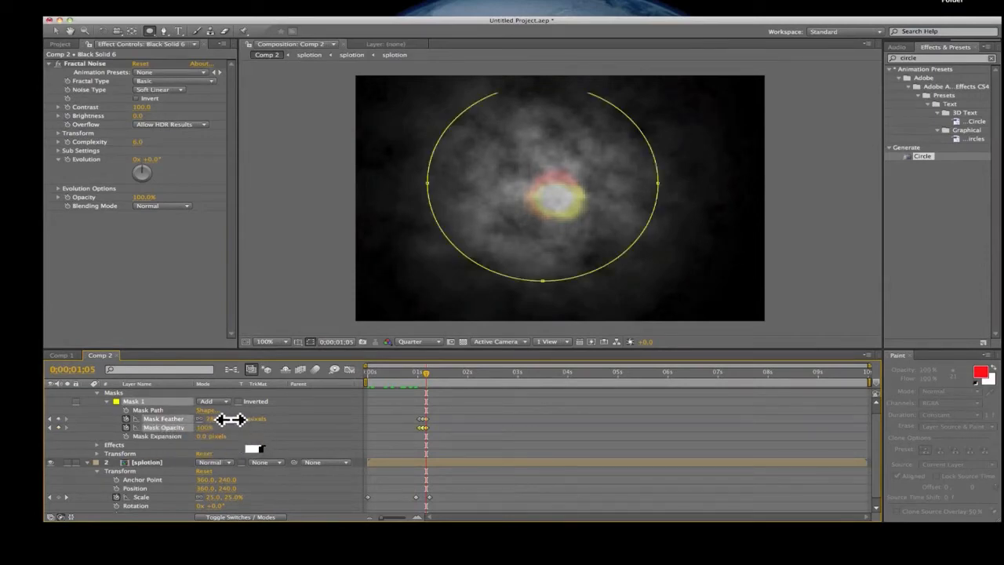
pyautogui.click(399, 382)
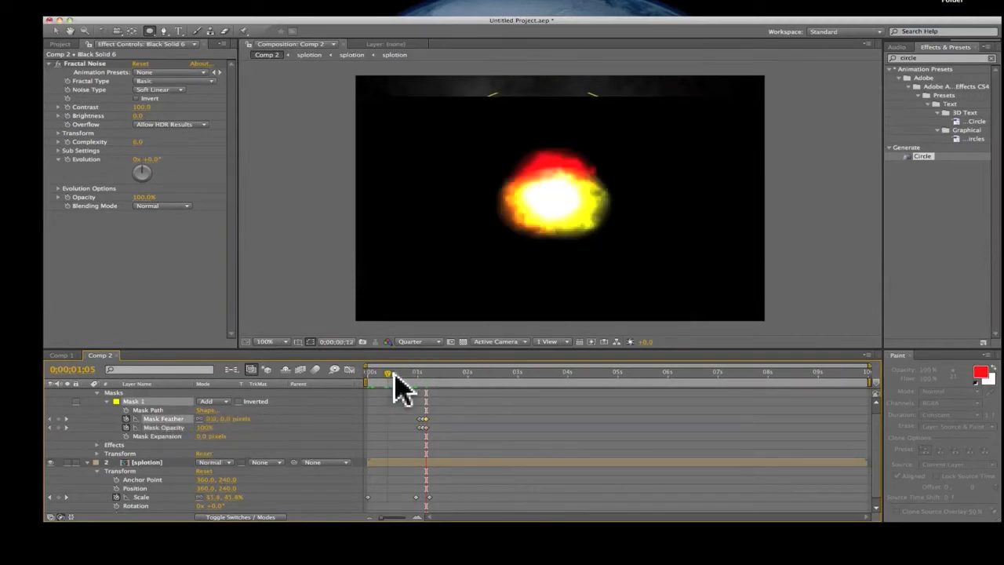
# - Set the noise solid's Mask Opacity to 84% at 0;00;01;00 and to 76% at 0;00;00;29
pyautogui.moveTo(402, 377); pyautogui.dragTo(417, 377)
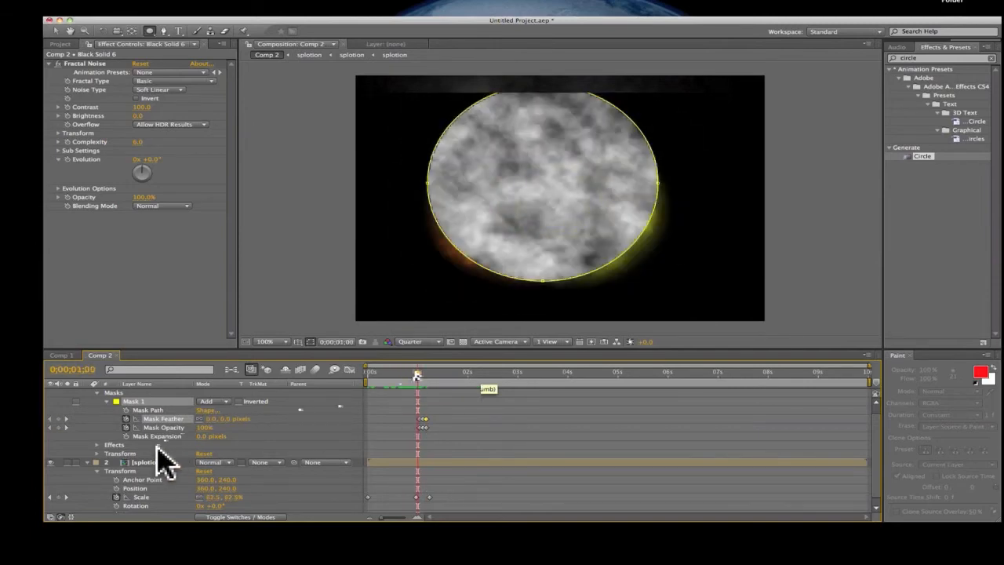
pyautogui.scroll(1, 152, 444)
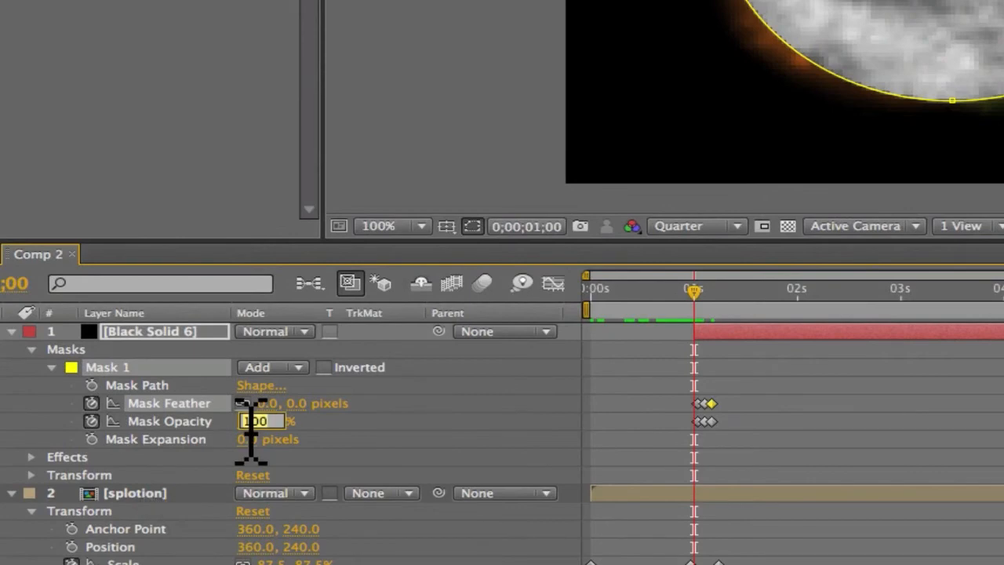
pyautogui.click(254, 421)
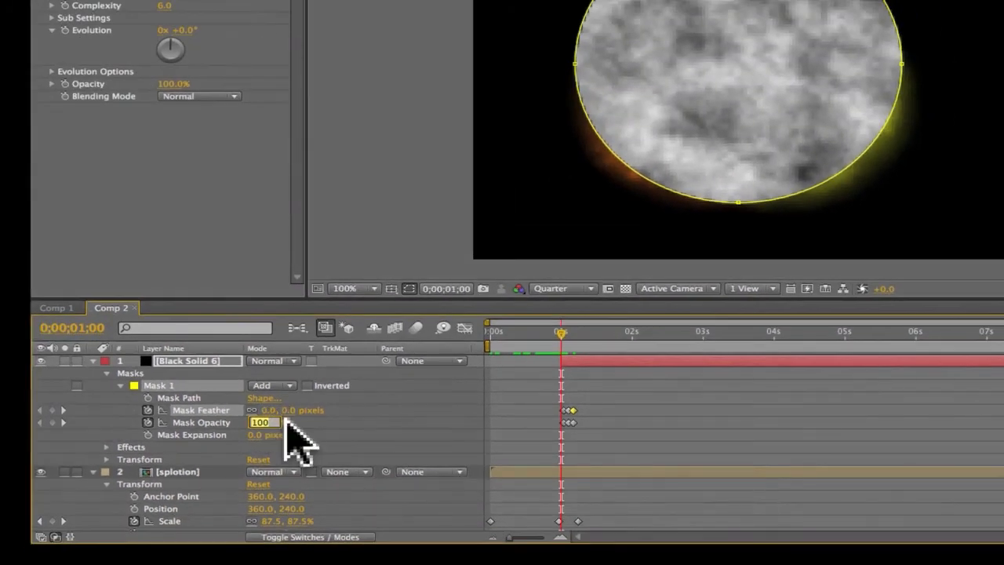
pyautogui.click(333, 443)
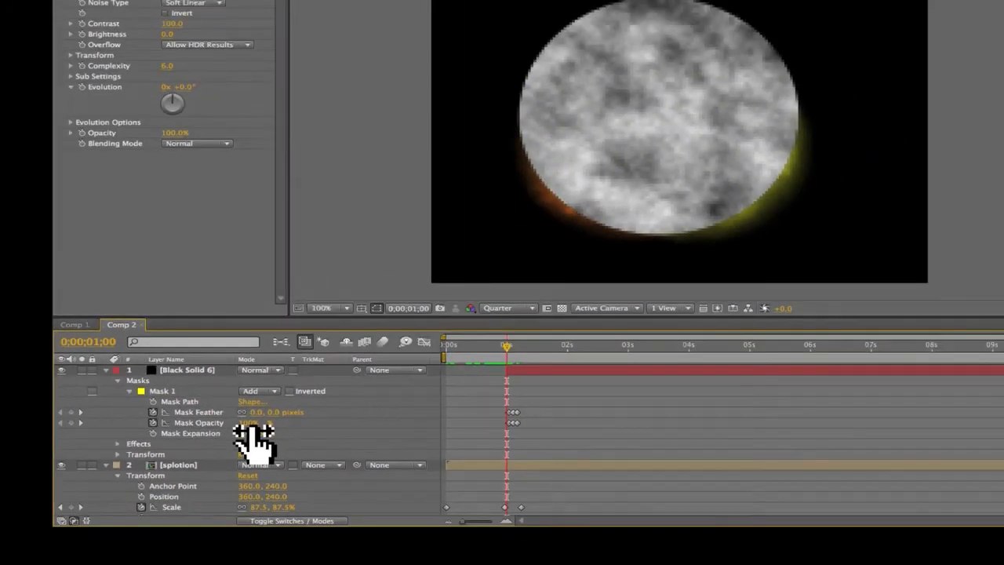
pyautogui.moveTo(259, 423)
pyautogui.mouseDown()
pyautogui.moveTo(234, 427)
pyautogui.moveTo(251, 427)
pyautogui.mouseUp()
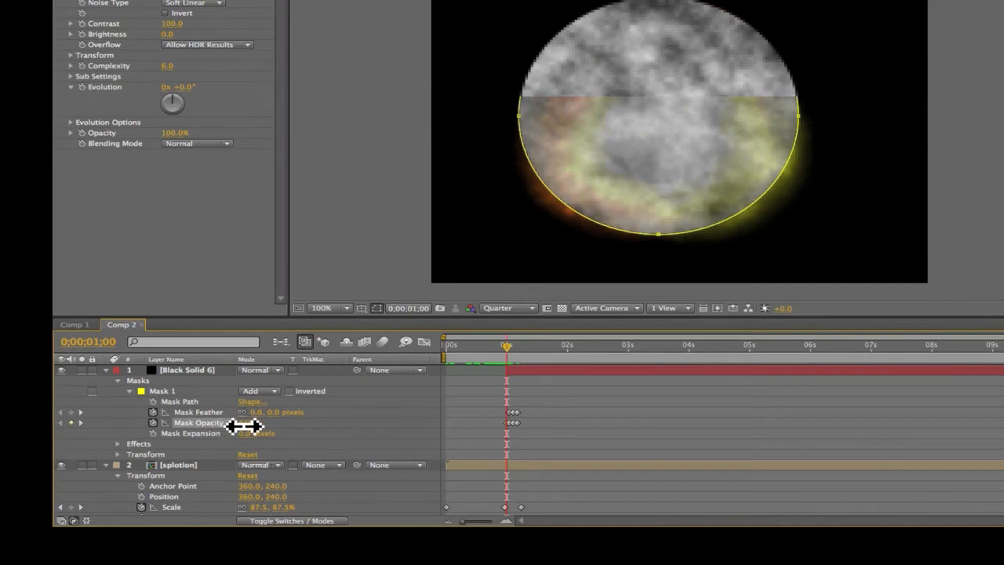
pyautogui.moveTo(502, 345)
pyautogui.mouseDown()
pyautogui.moveTo(487, 344)
pyautogui.moveTo(503, 345)
pyautogui.mouseUp()
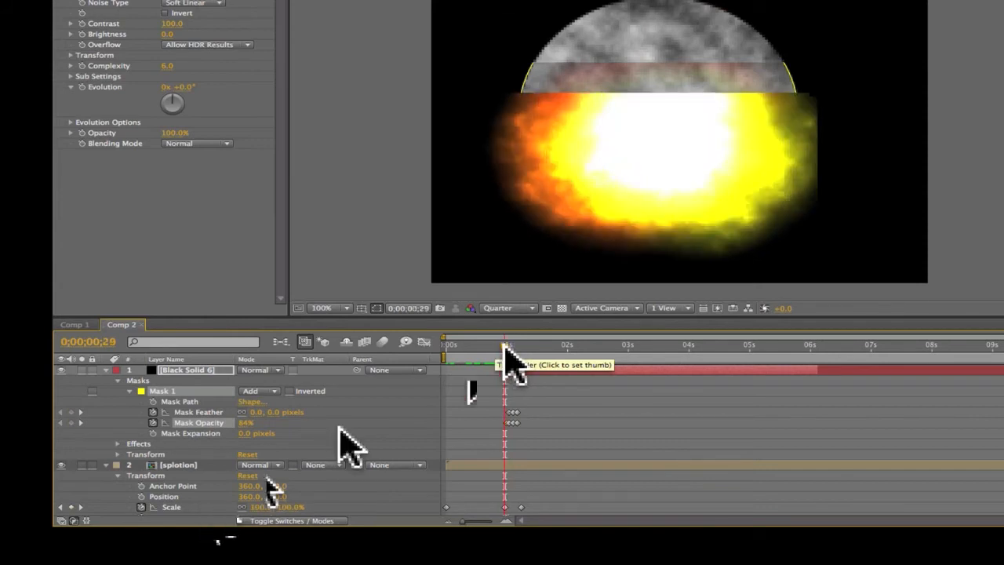
pyautogui.moveTo(242, 421); pyautogui.dragTo(235, 435)
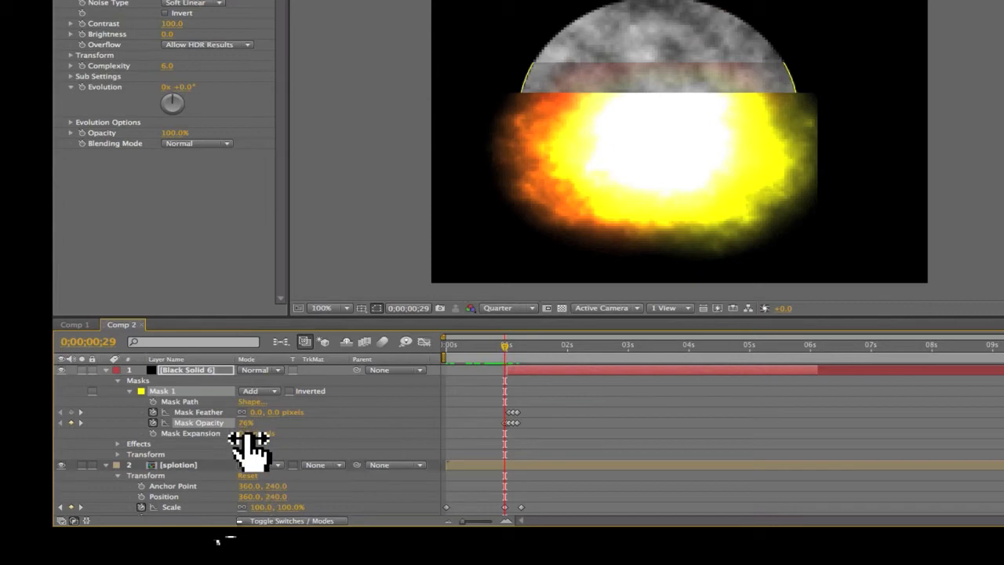
# - At 0;00;01;01, set the noise solid's Mask Opacity to 73%
pyautogui.moveTo(505, 345); pyautogui.dragTo(504, 348)
pyautogui.press('pagedown')
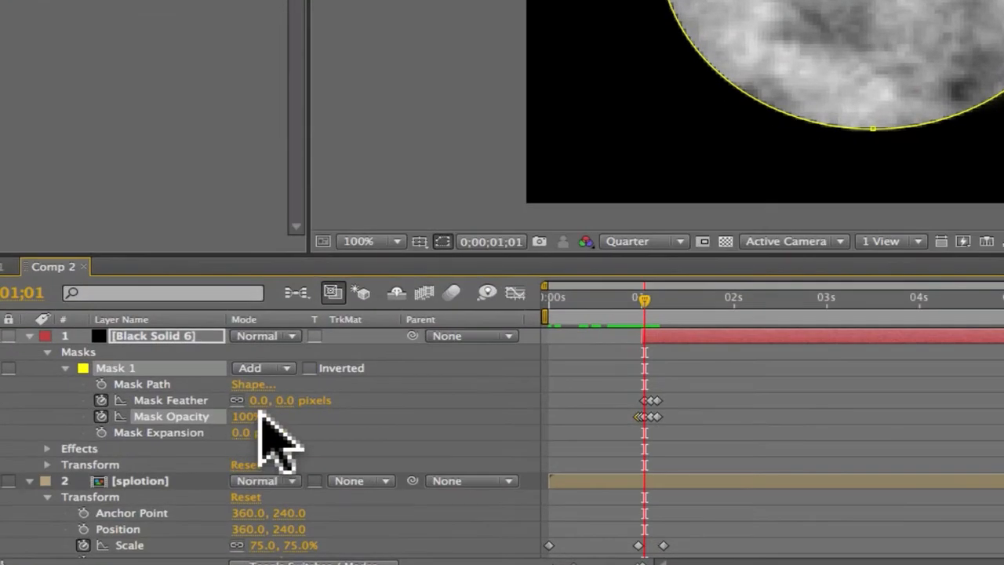
pyautogui.moveTo(261, 415); pyautogui.dragTo(216, 415)
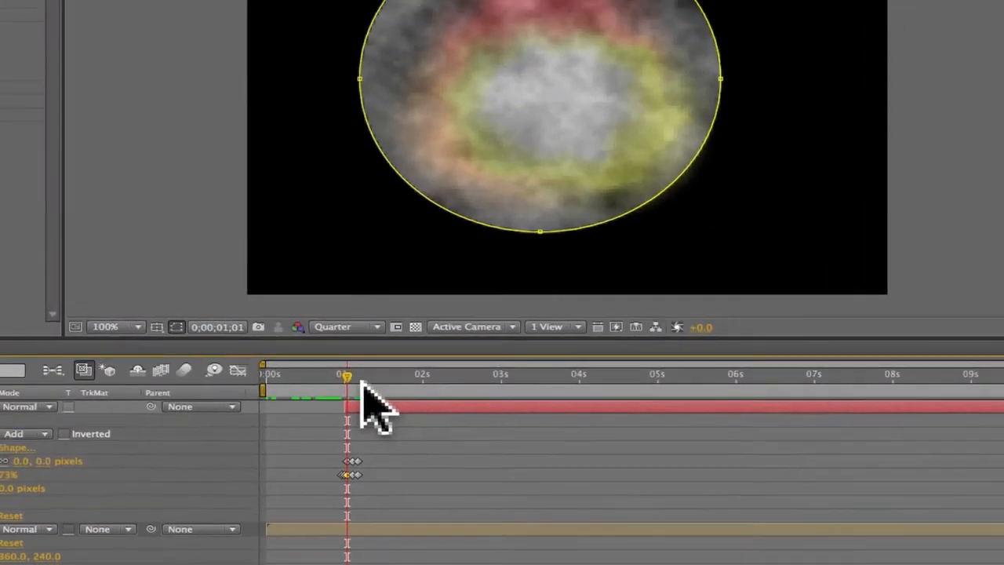
# - At 0;00;01;00, set the noise solid's Mask Opacity to 64% and its Mask Feather to 82 pixels
pyautogui.moveTo(556, 331); pyautogui.dragTo(542, 334)
pyautogui.moveTo(324, 383); pyautogui.dragTo(344, 383)
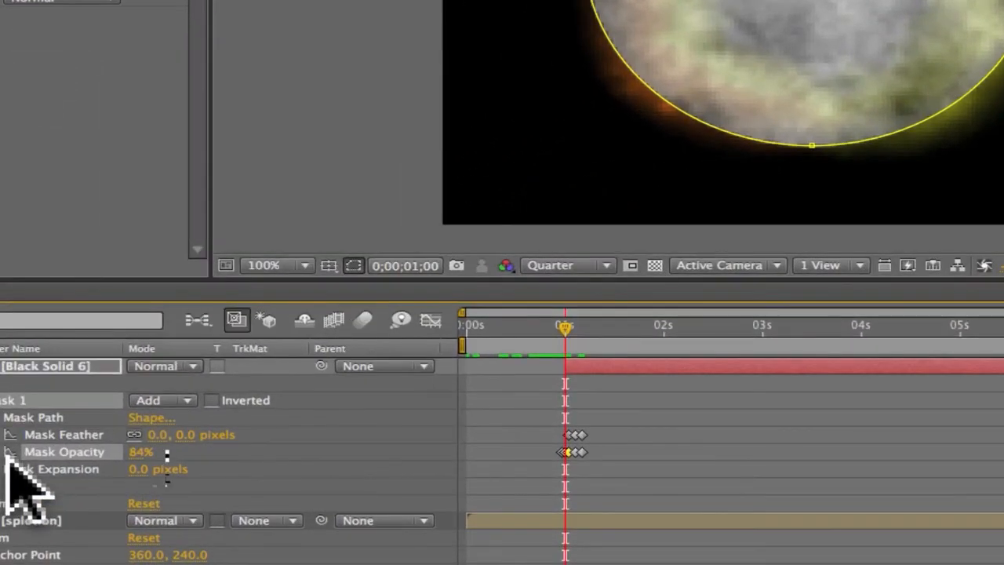
pyautogui.moveTo(135, 452); pyautogui.dragTo(115, 452)
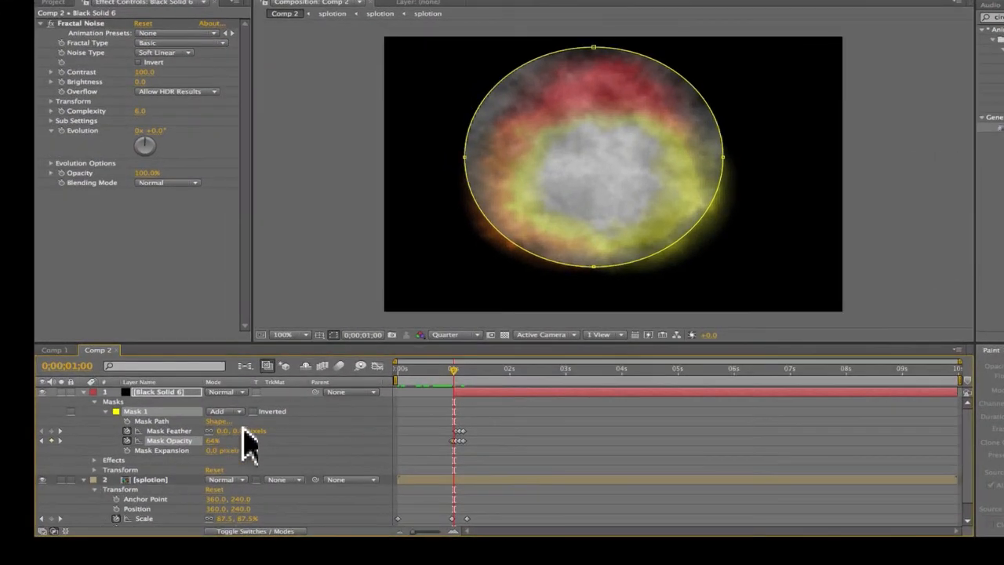
pyautogui.moveTo(230, 432); pyautogui.dragTo(306, 424)
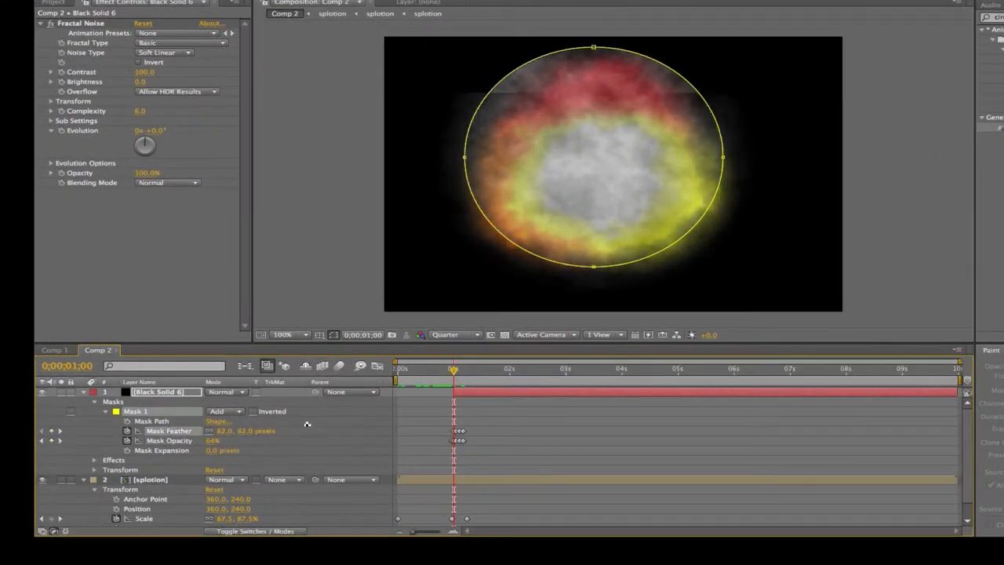
# - At 0;00;01;22, set the noise solid's Mask Opacity to 31% and its Mask Feather to 663 pixels
pyautogui.moveTo(454, 368); pyautogui.dragTo(495, 369)
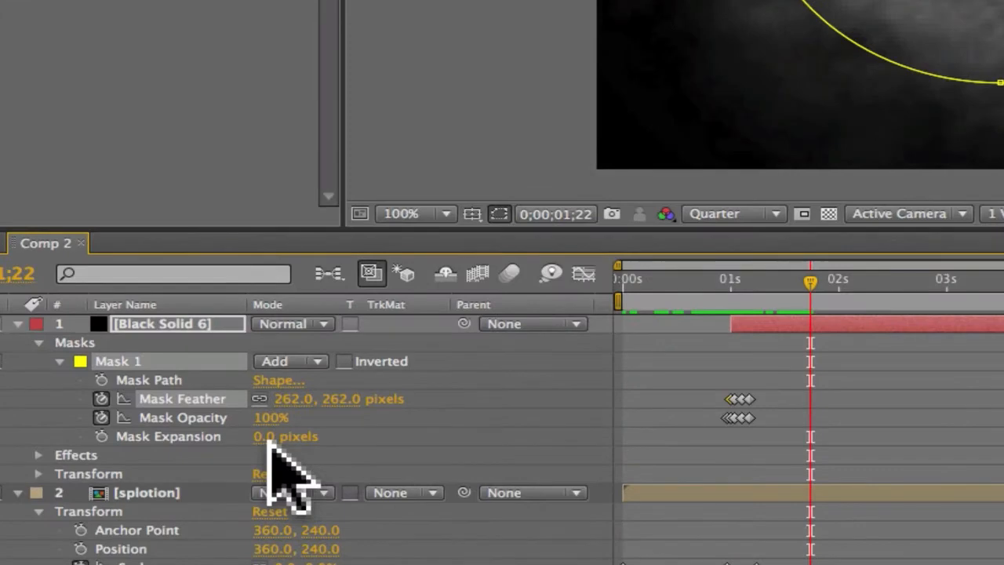
pyautogui.moveTo(271, 417); pyautogui.dragTo(134, 437)
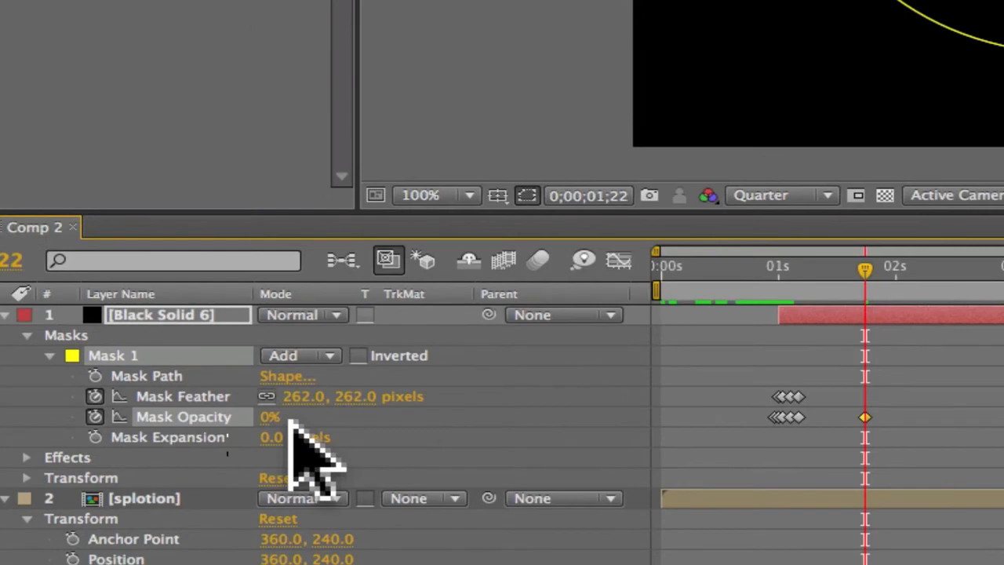
pyautogui.moveTo(292, 417); pyautogui.dragTo(314, 416)
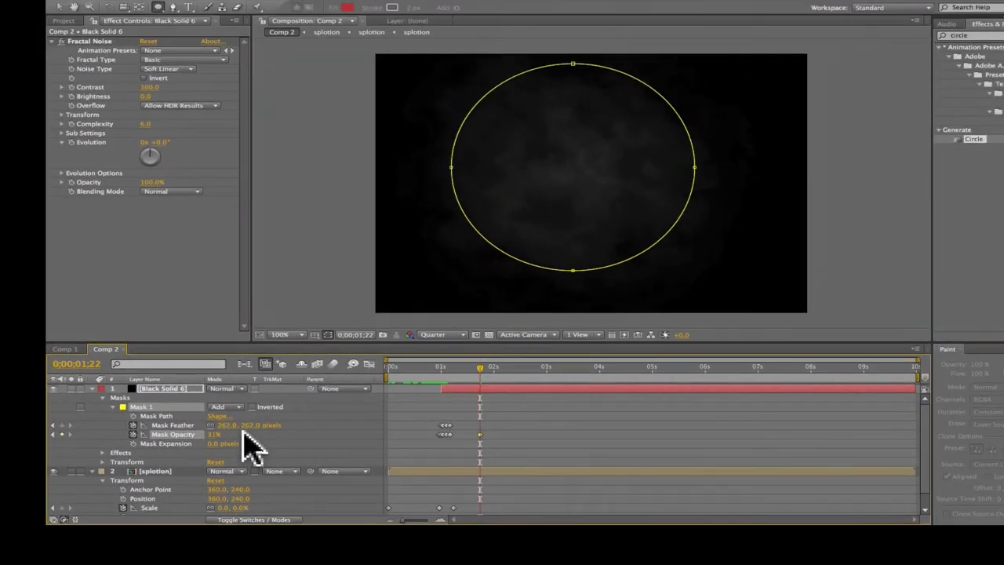
pyautogui.moveTo(235, 430); pyautogui.dragTo(421, 411)
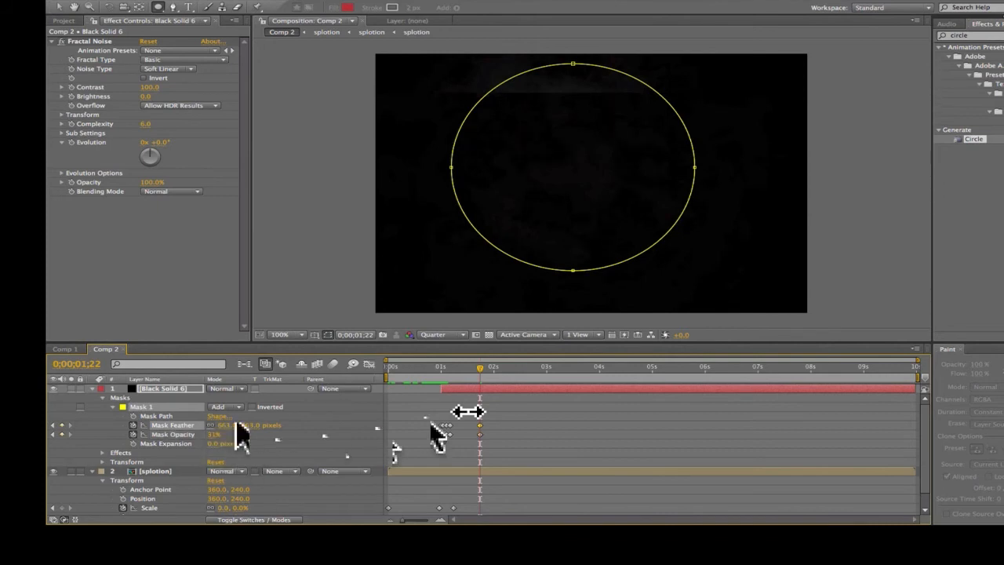
pyautogui.click(237, 420)
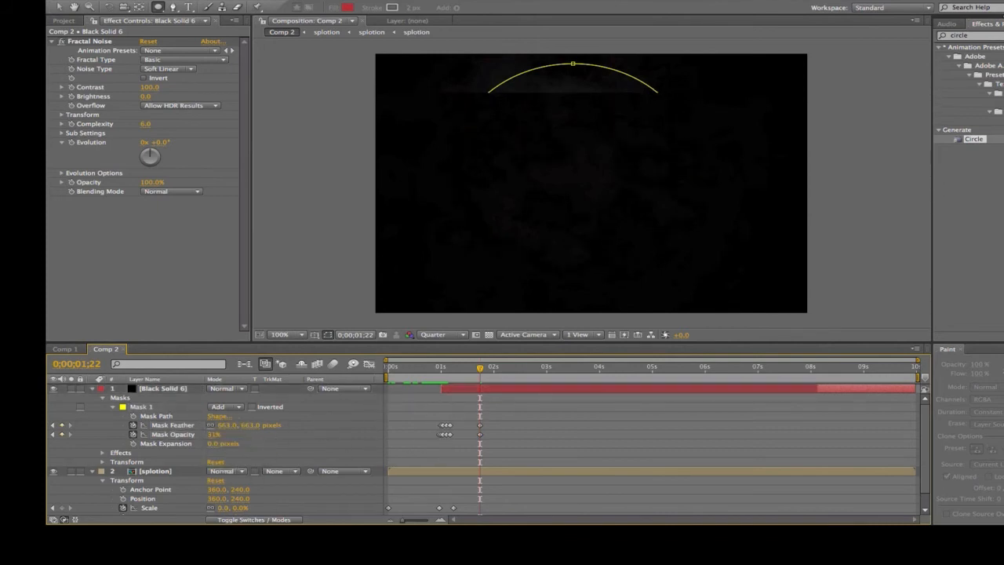
# - Add a slightly raised Mask Feather keyframe to the noise solid at 0;00;01;06 and scrub toward the final keyframes
pyautogui.moveTo(480, 366); pyautogui.dragTo(451, 369)
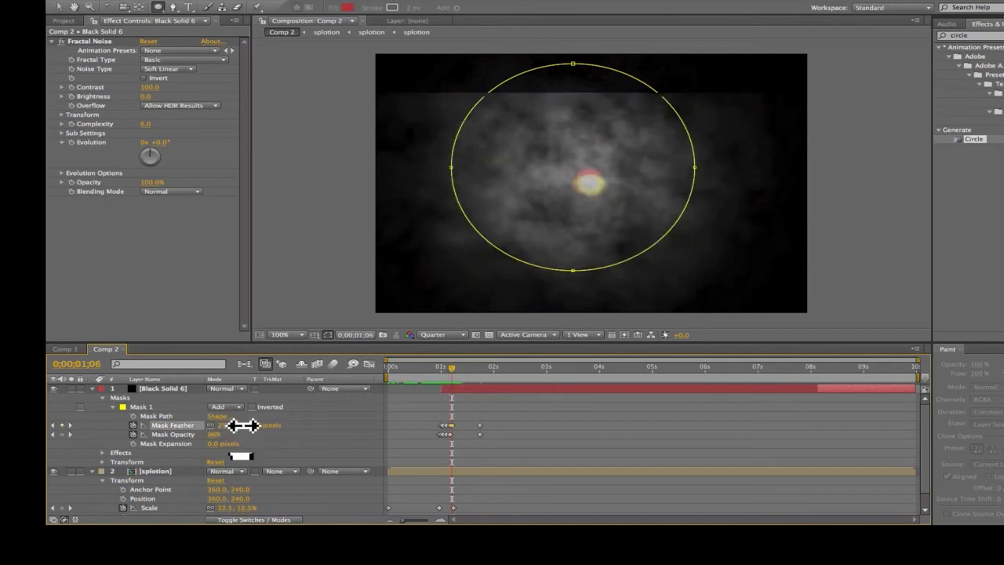
pyautogui.moveTo(243, 425); pyautogui.dragTo(245, 425)
pyautogui.click(478, 366)
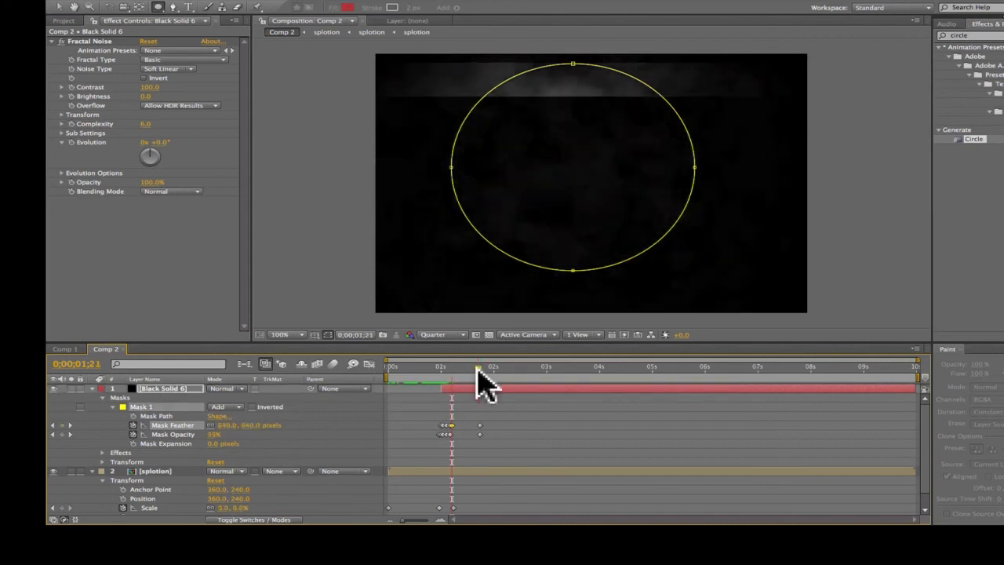
# - Set the noise solid's Mask Feather to 1000 pixels at 0;00;01;23 and preview the animation from the start
pyautogui.moveTo(478, 367); pyautogui.dragTo(481, 366)
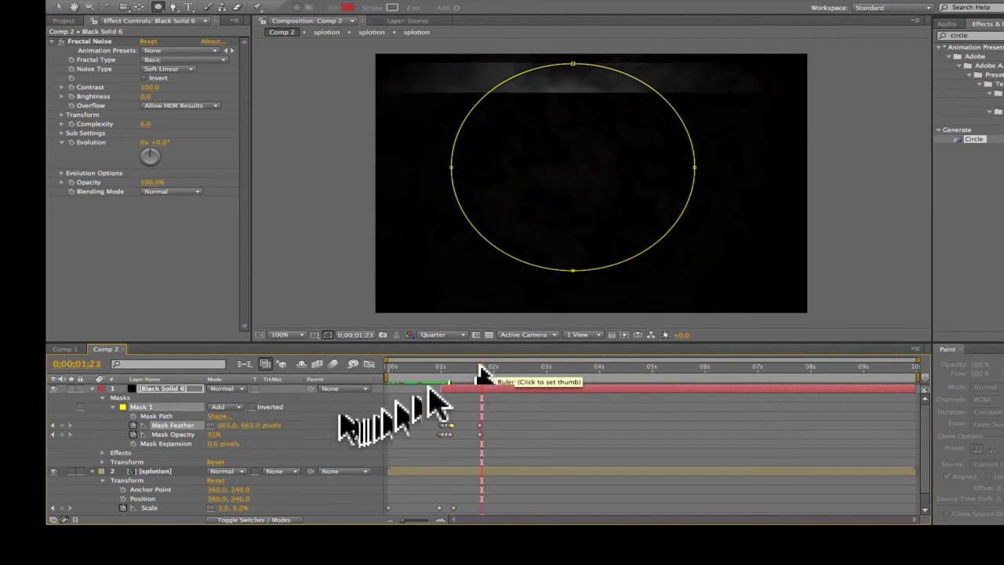
pyautogui.moveTo(431, 392); pyautogui.dragTo(497, 430)
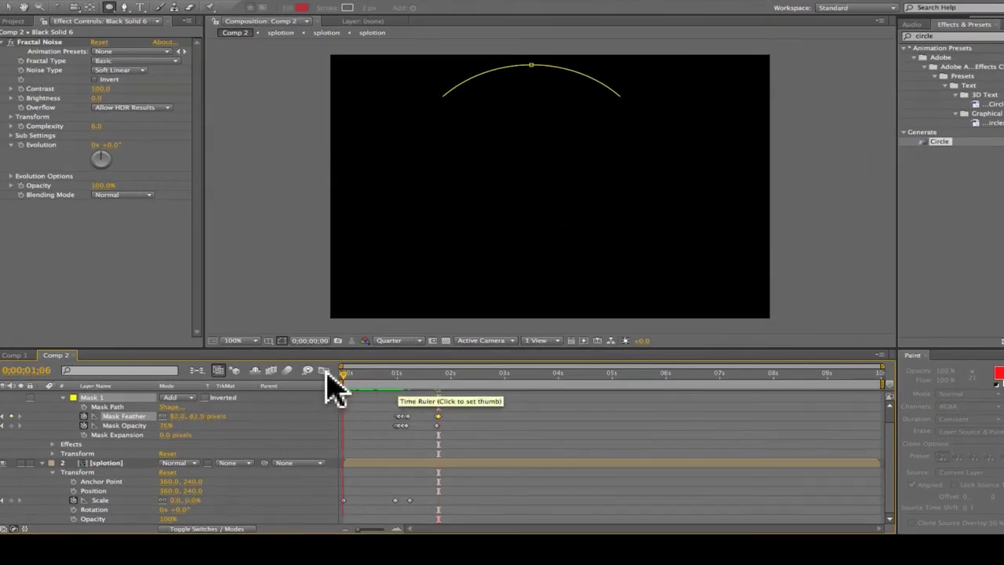
pyautogui.press('KP_0')
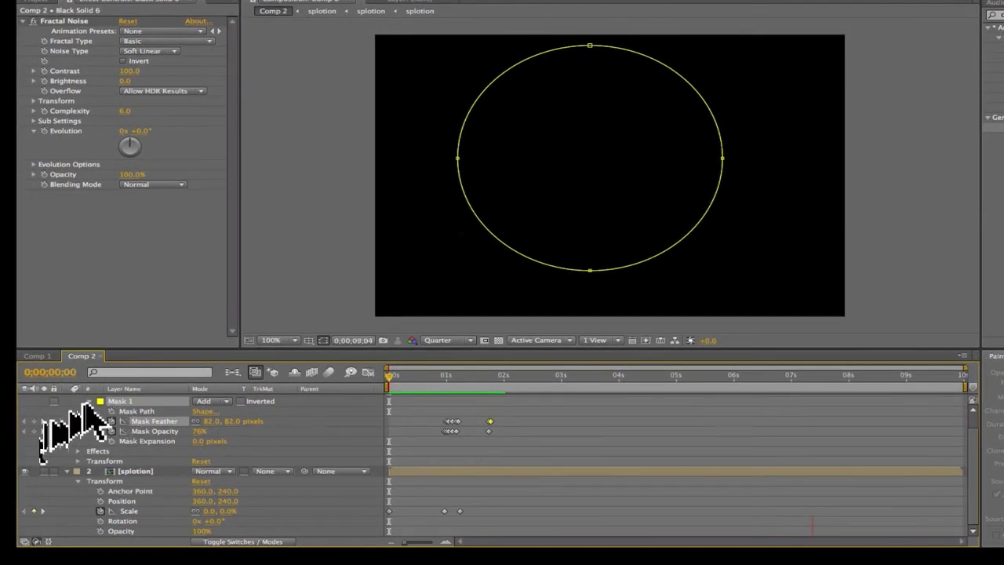
# - Collapse both layers, pre-compose them as splotion with all attributes moved into it, and return to the start of the timeline
pyautogui.scroll(1, 88, 415)
pyautogui.click(66, 400)
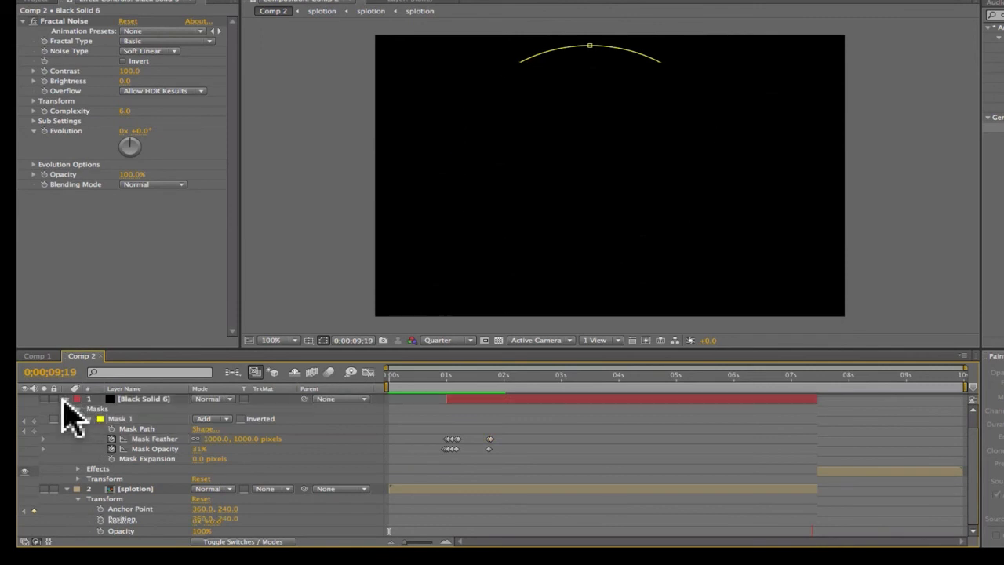
pyautogui.click(66, 399)
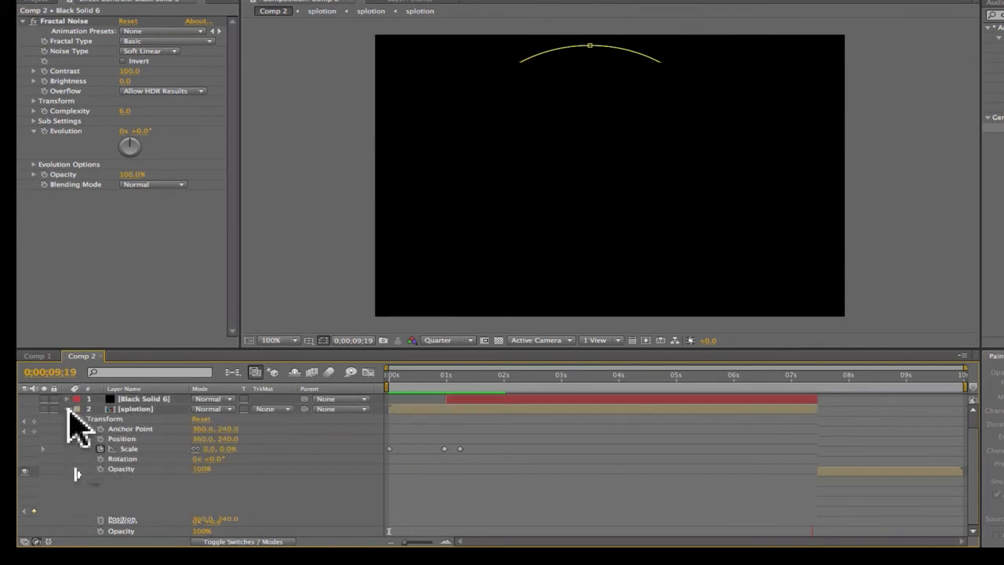
pyautogui.click(67, 408)
pyautogui.click(124, 409)
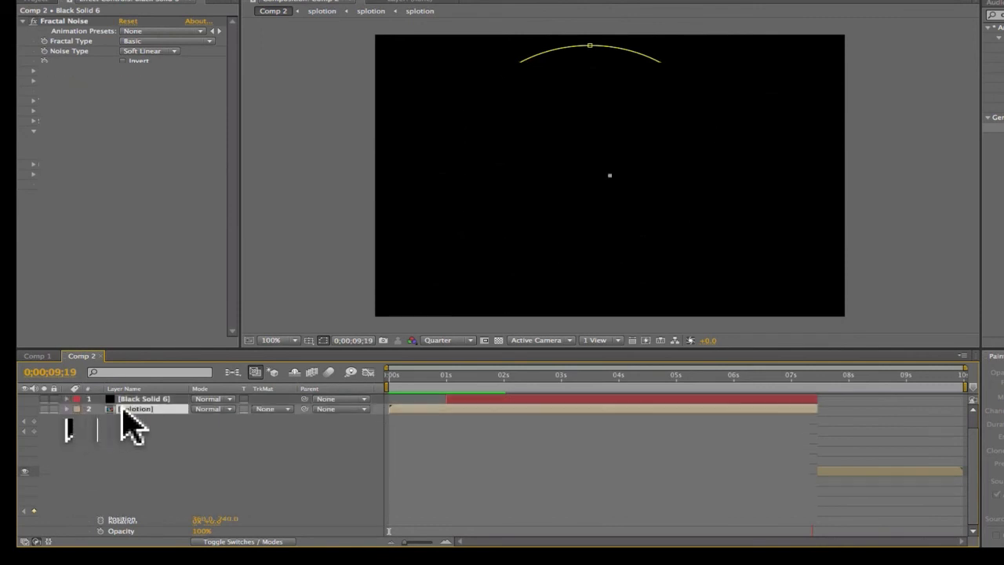
pyautogui.hotkey('ctrl', 'a')
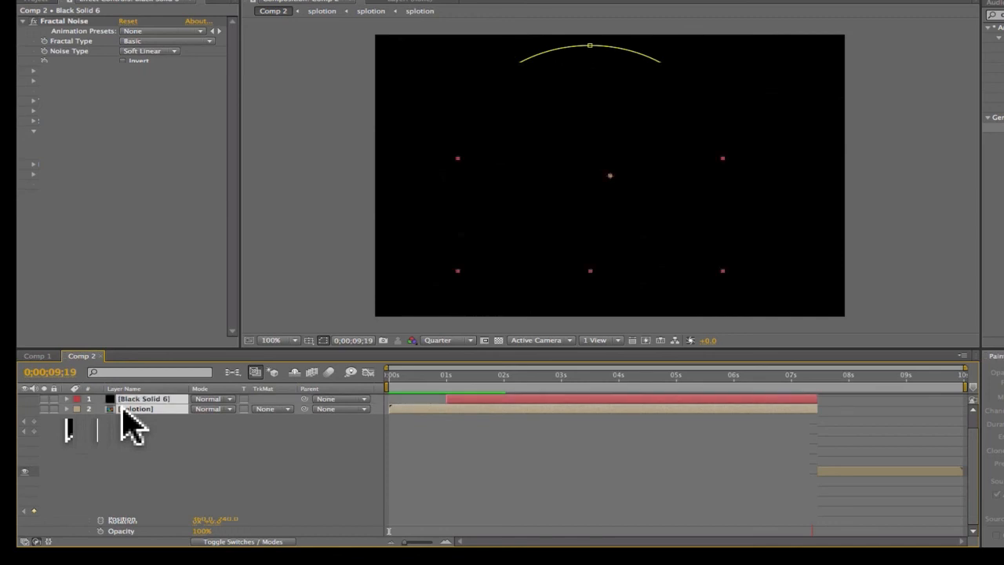
pyautogui.hotkey('ctrl', 'shift', 'c')
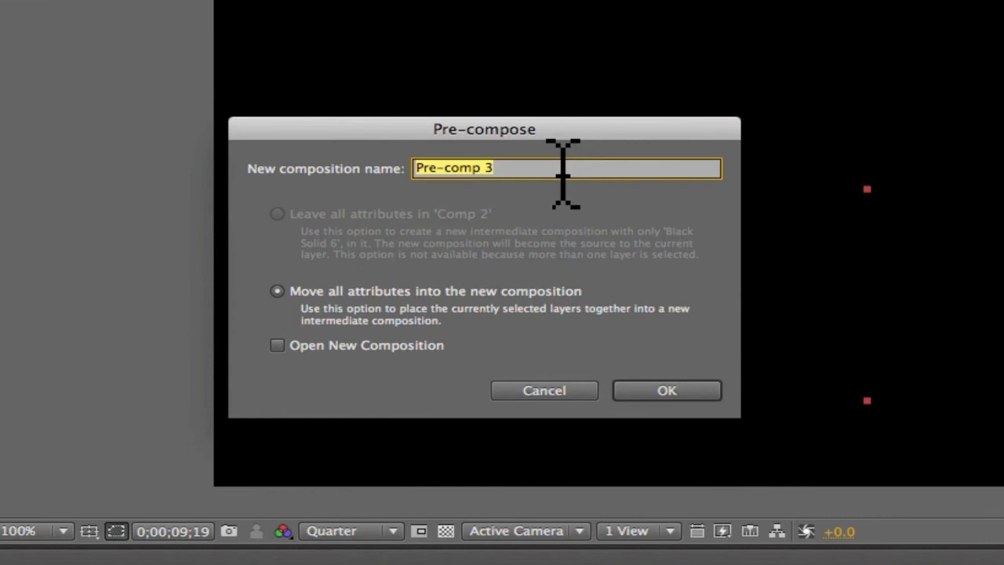
pyautogui.click(655, 389)
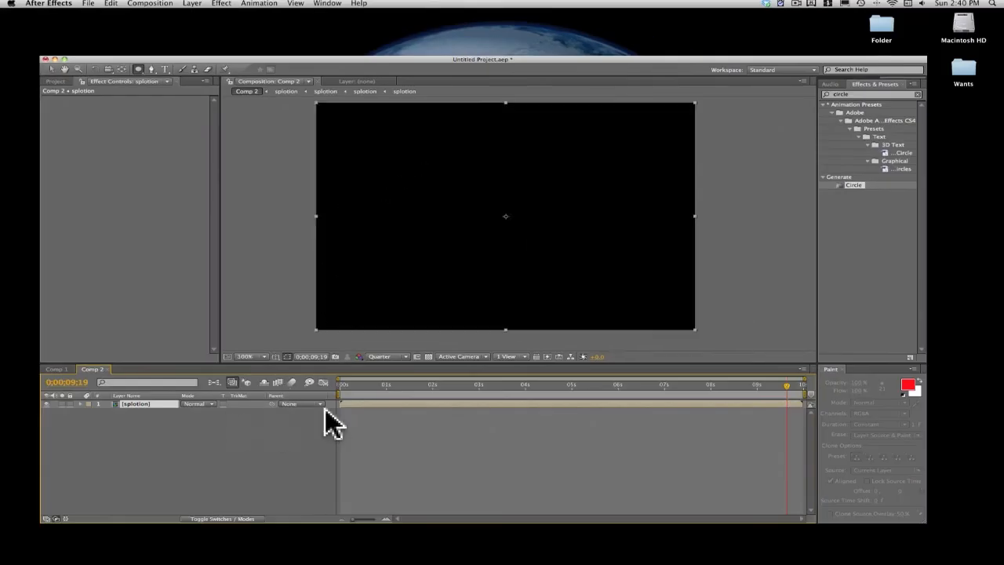
pyautogui.moveTo(361, 385); pyautogui.dragTo(340, 386)
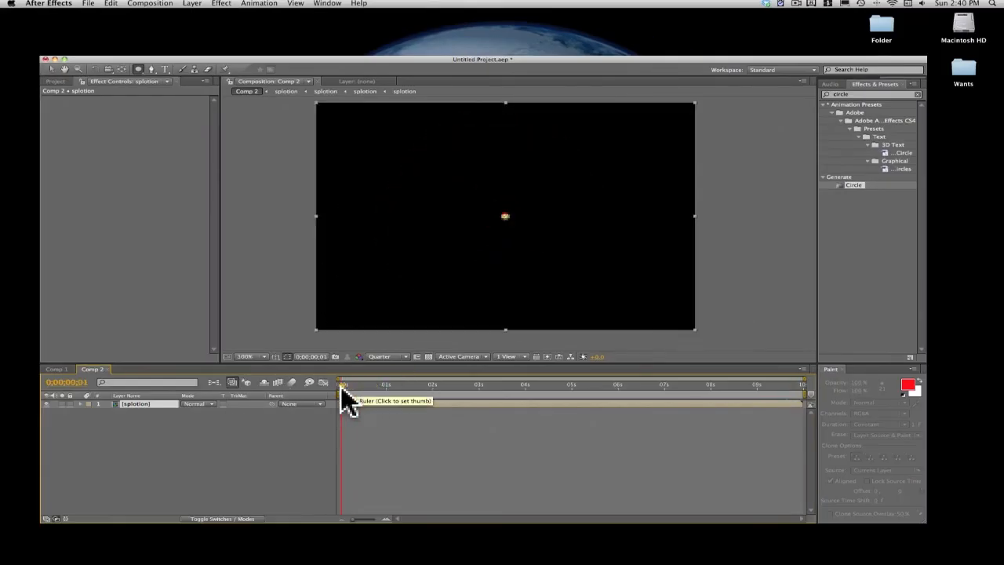